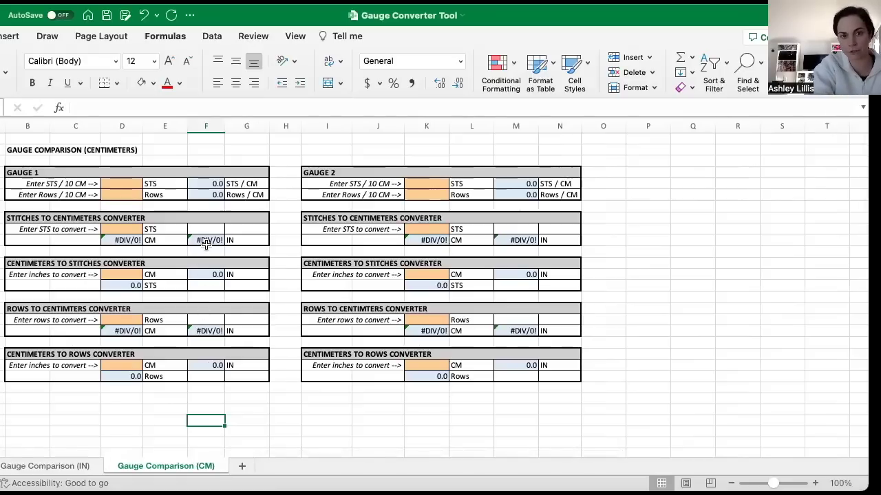
On the Gauge Comparison (IN) sheet, enter 10 stitches and 13 rows per 4 inches for Gauge 1.
left_click(85, 465)
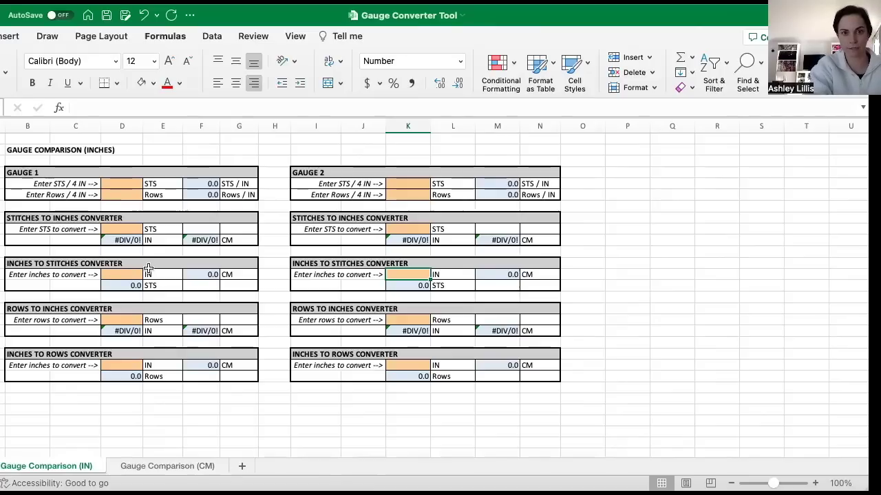
left_click(121, 182)
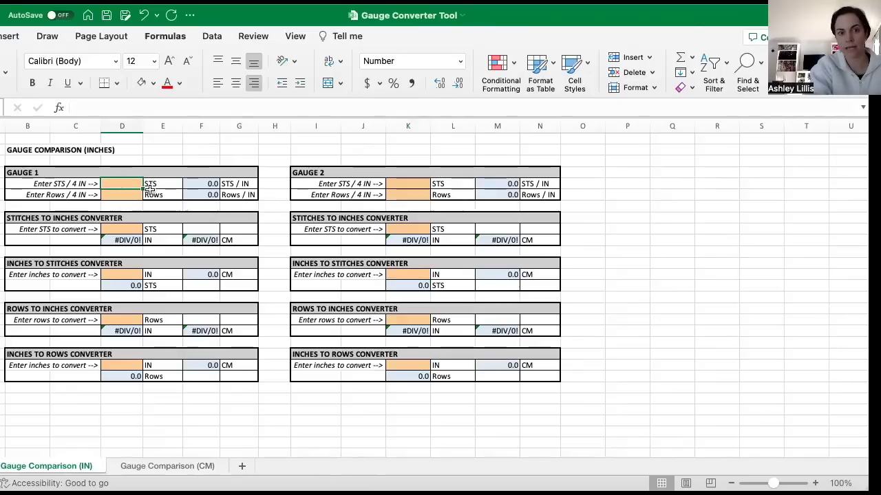
left_click(134, 196)
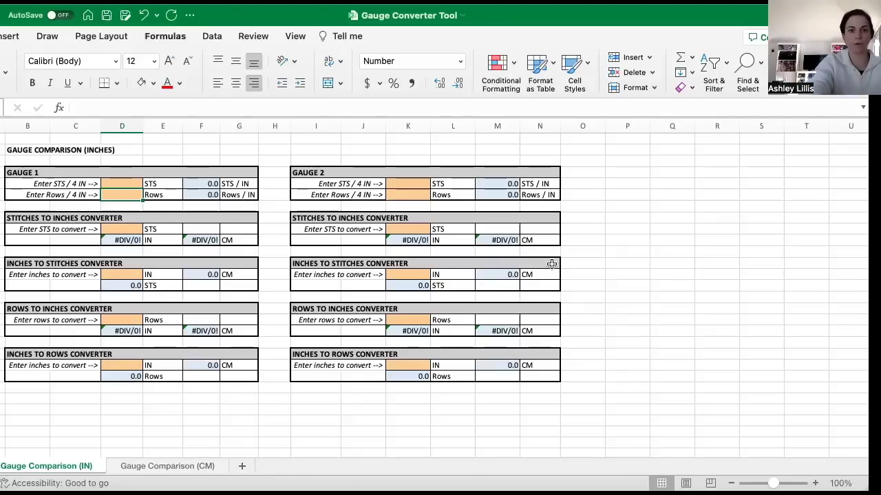
left_click(135, 183)
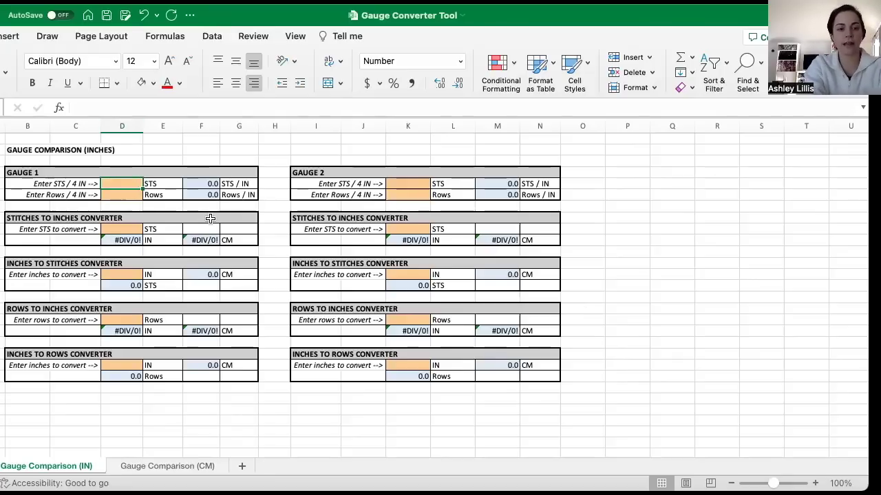
type("10")
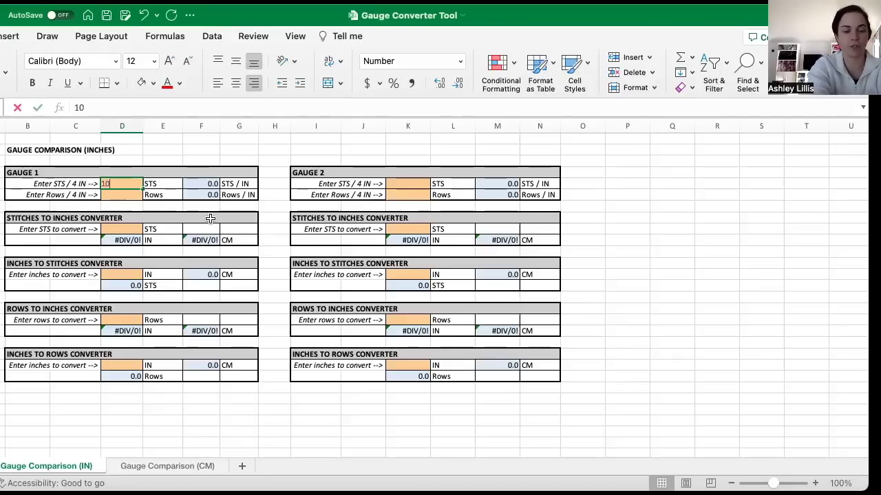
key("Return")
type("13")
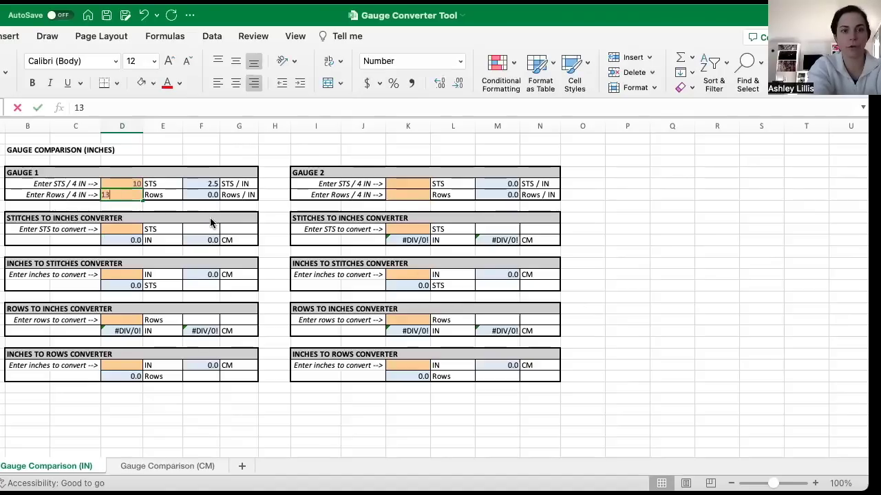
key("Return")
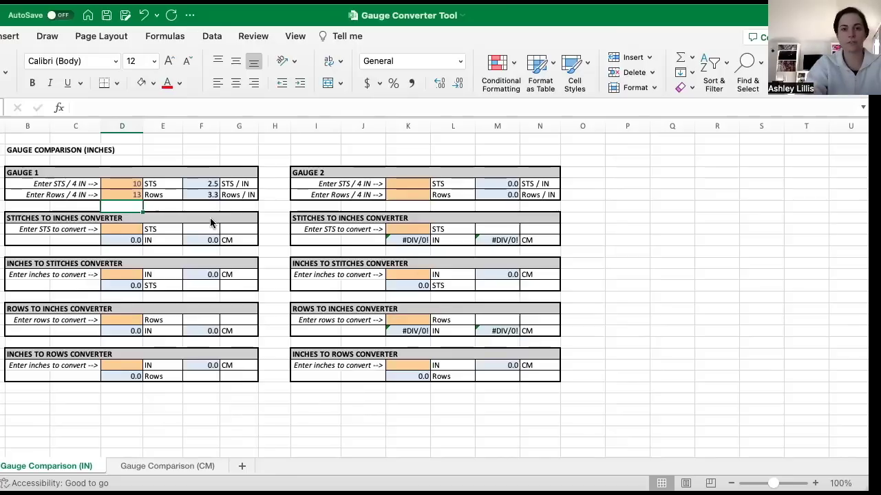
Enter 16 stitches and 22 rows per 4 inches for Gauge 2.
left_click(426, 183)
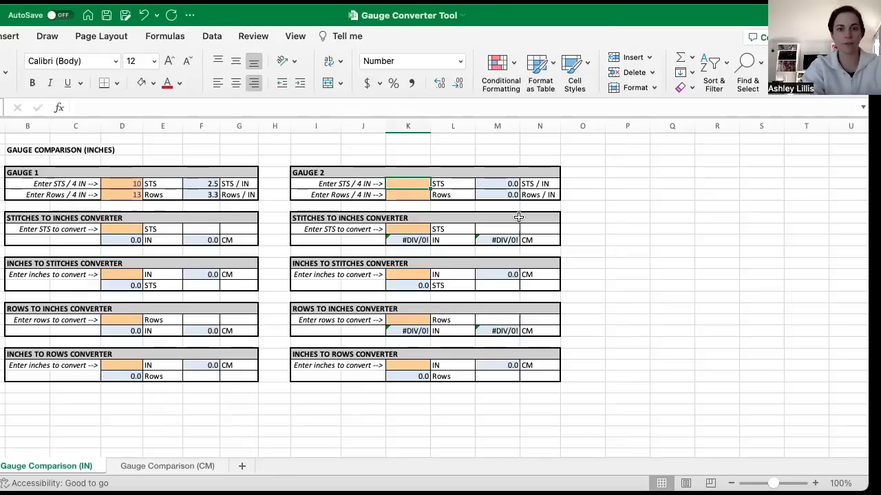
type("16")
key("Return")
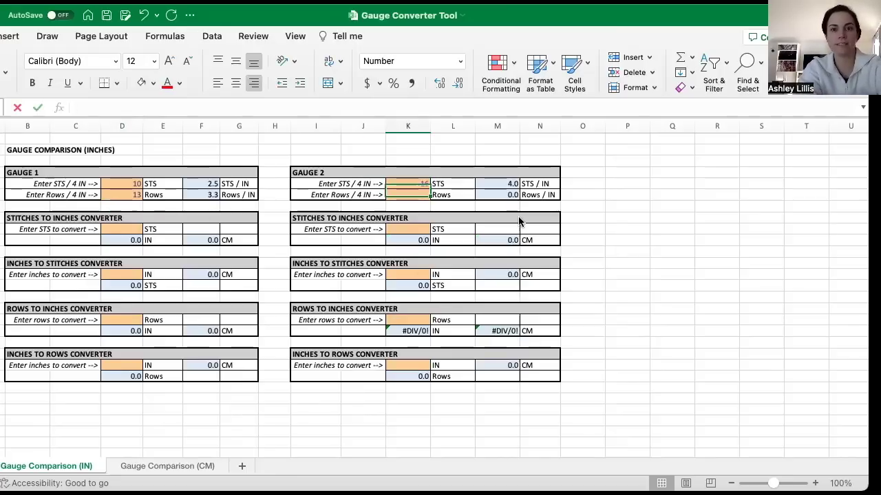
type("22")
key("Return")
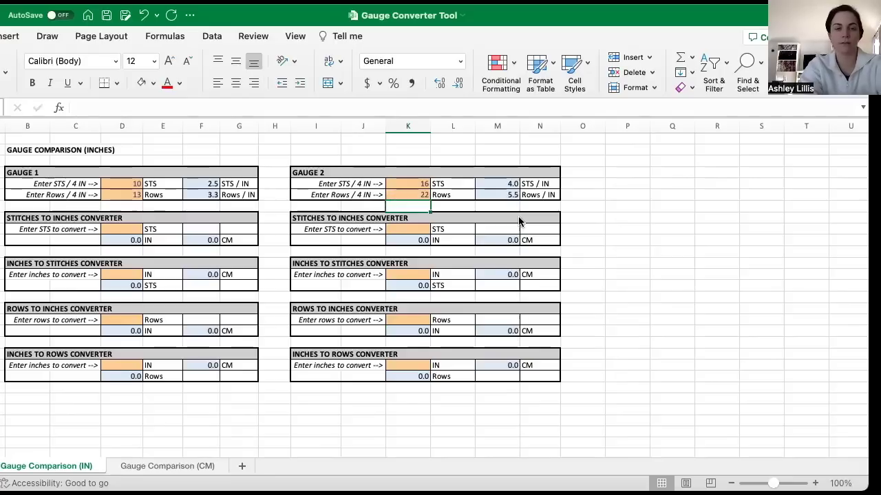
left_click(118, 185)
left_click(403, 185)
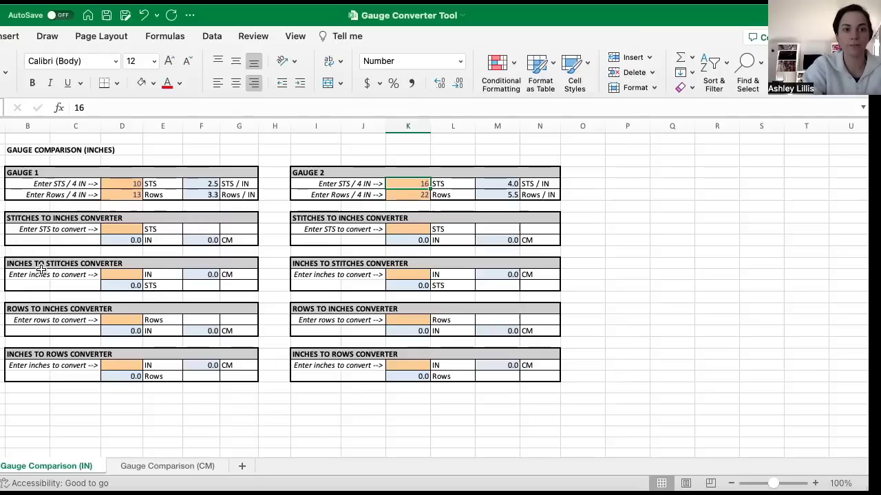
Enter 56 stitches to convert in the Gauge 1 Stitches to Inches converter.
left_click(18, 218)
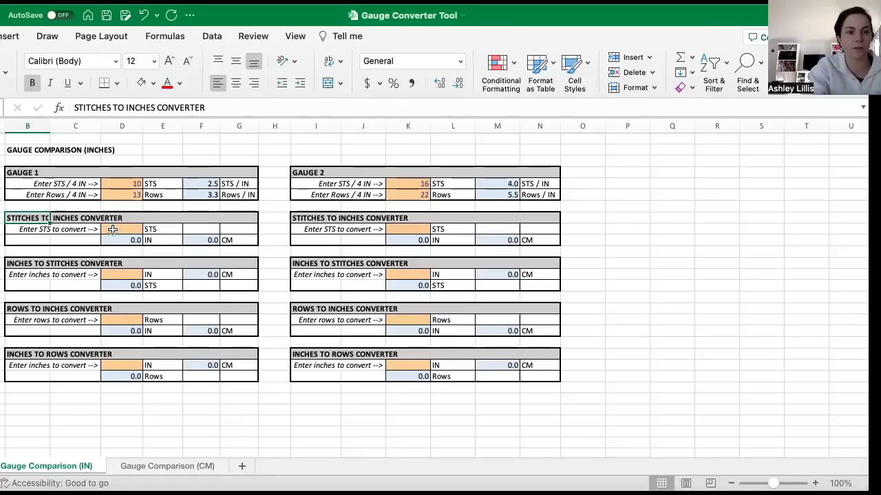
left_click(114, 231)
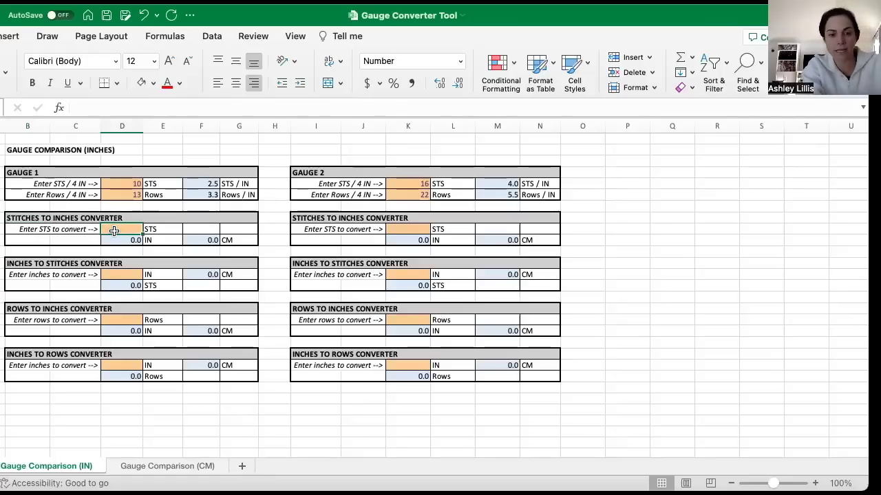
type("56")
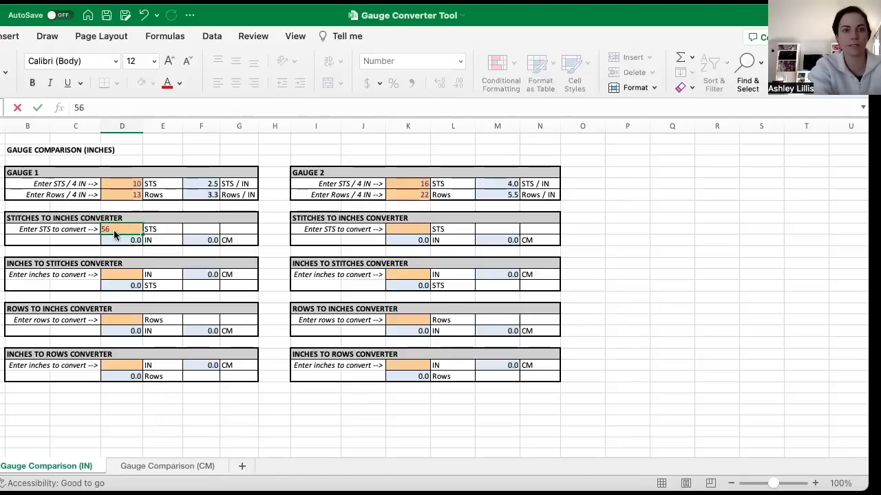
key("Return")
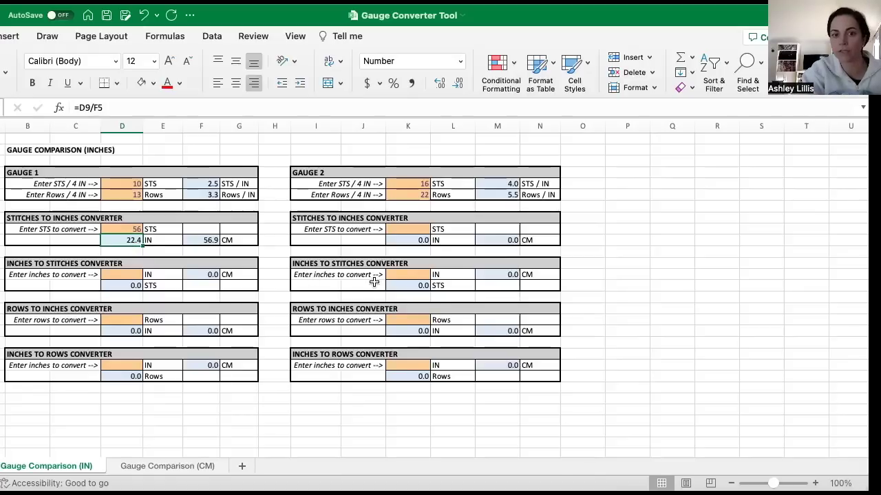
Enter 22.4 inches to convert in the Gauge 2 Inches to Stitches converter and check the cell's exact value.
left_click(413, 276)
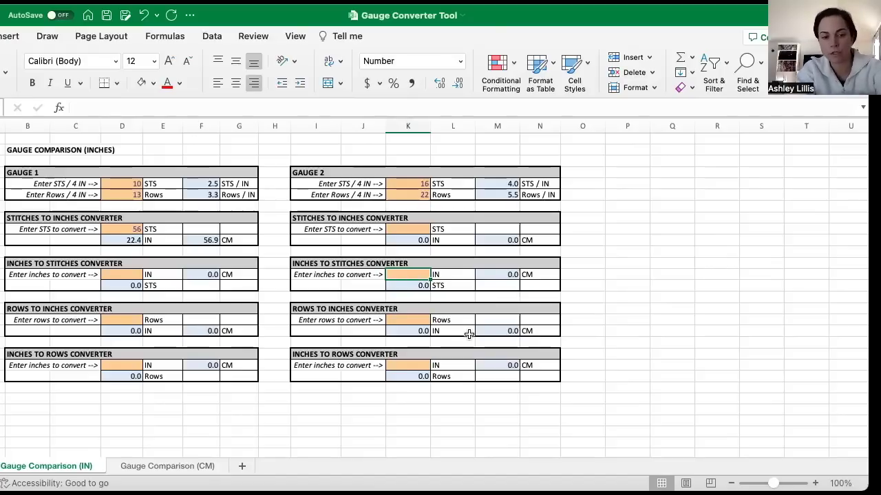
type("22.4")
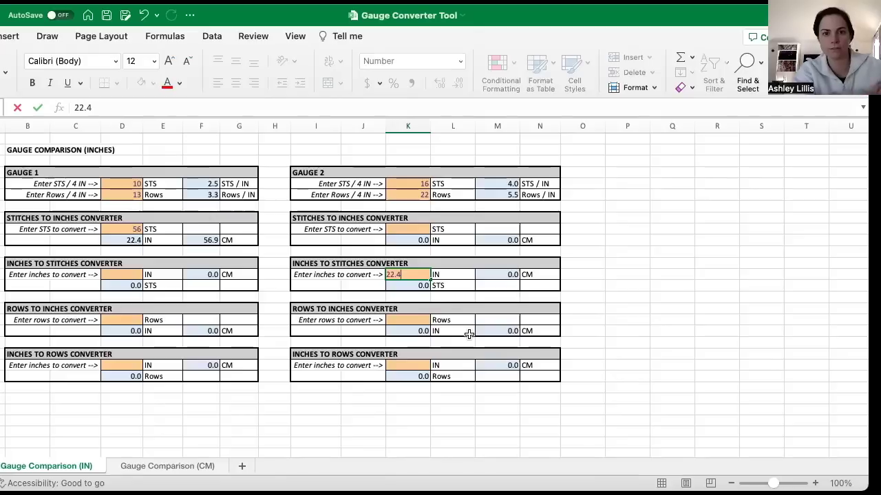
key("Return")
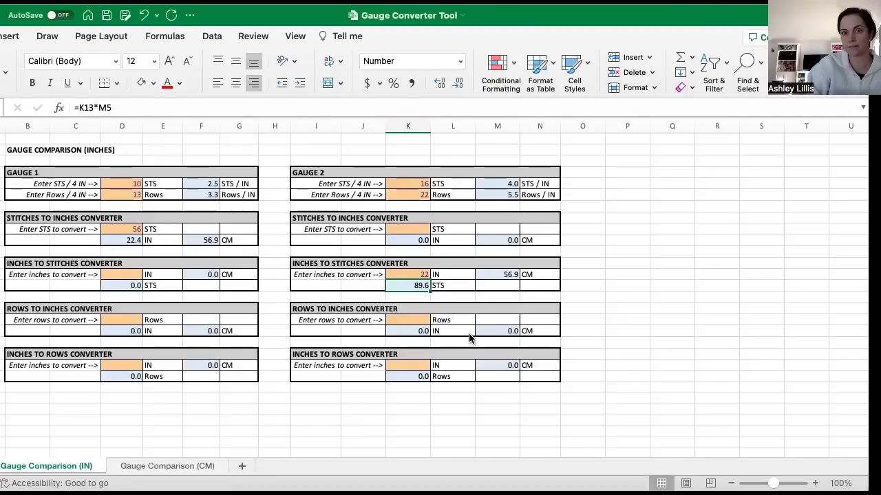
key("Up")
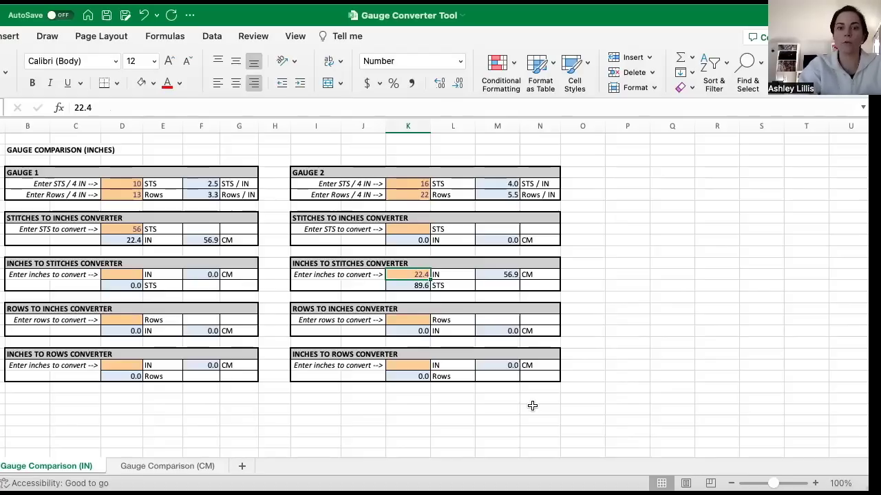
key("Down")
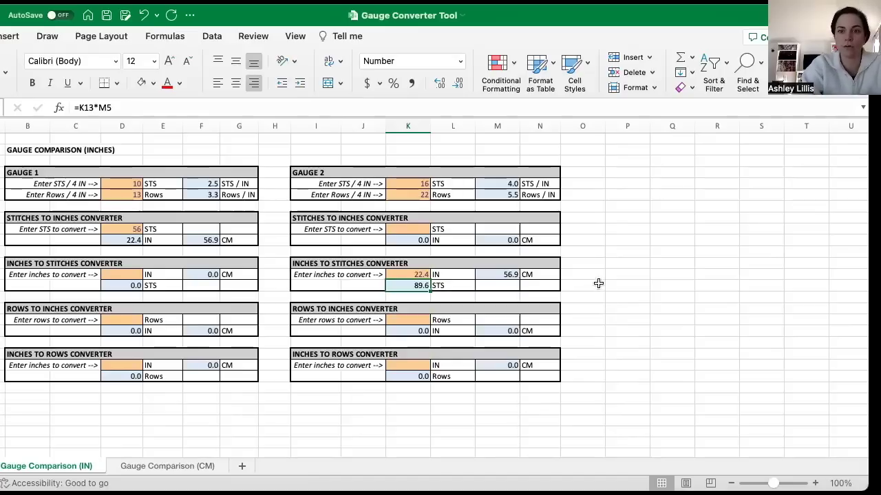
Add the note "CO 90 STS" in cell P12 beside the Gauge 2 converters.
left_click(629, 263)
type("CO")
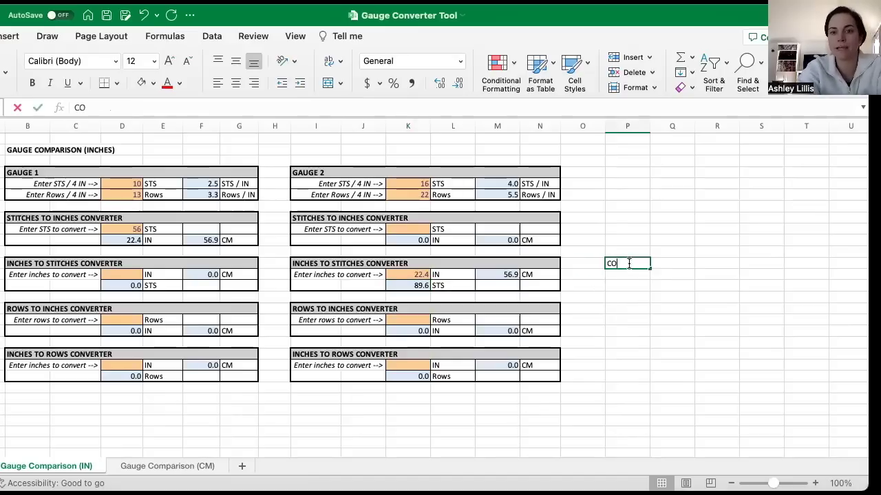
type(" 90 STS")
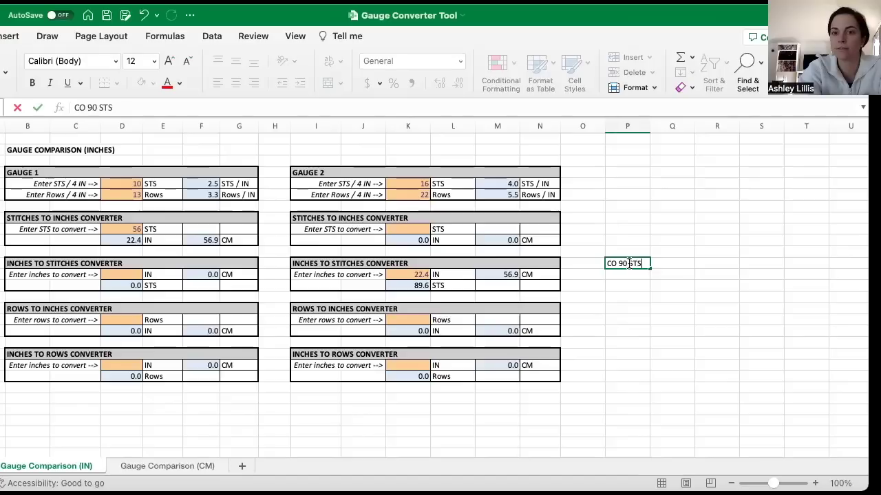
key("Return")
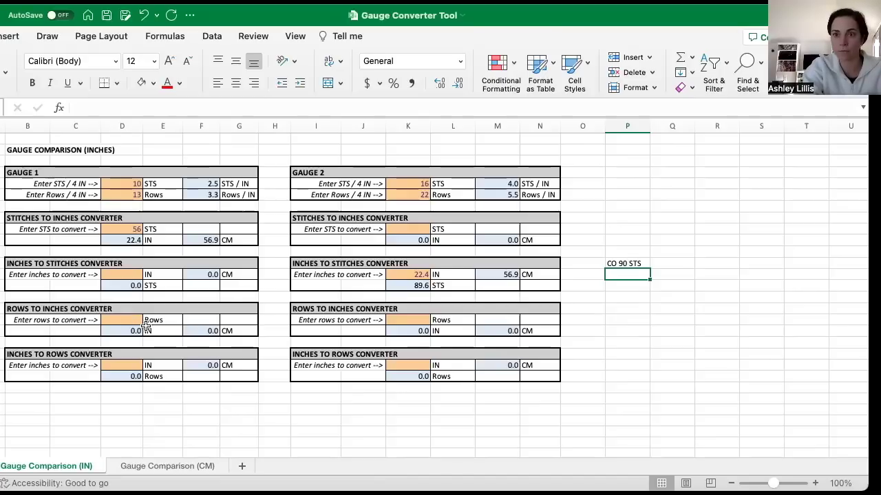
Enter 3 rows to convert in the Gauge 1 Rows to Inches converter.
left_click(114, 321)
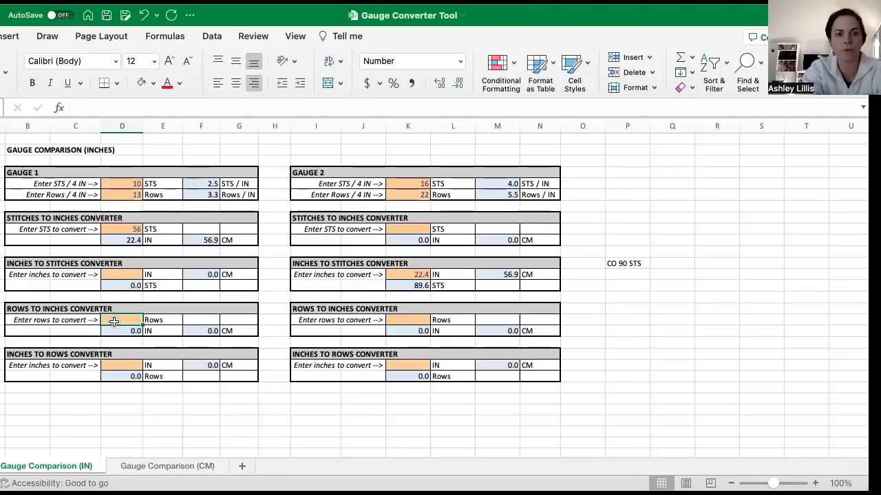
type("3")
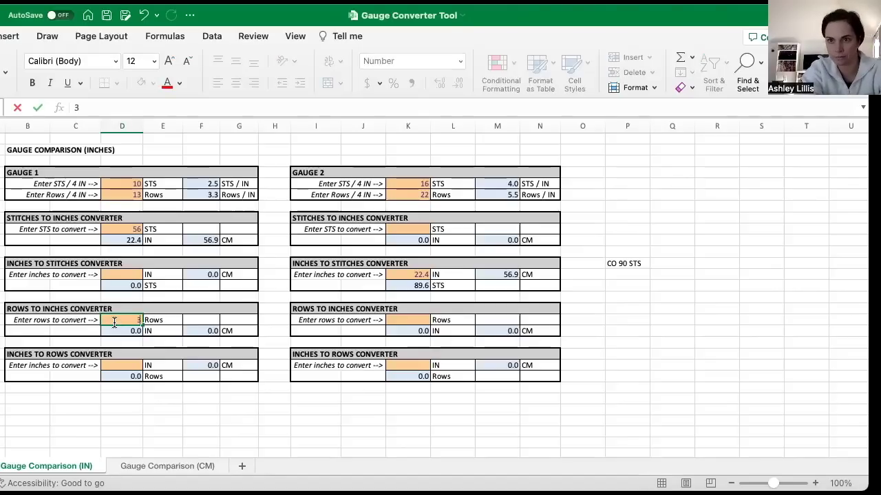
key("Return")
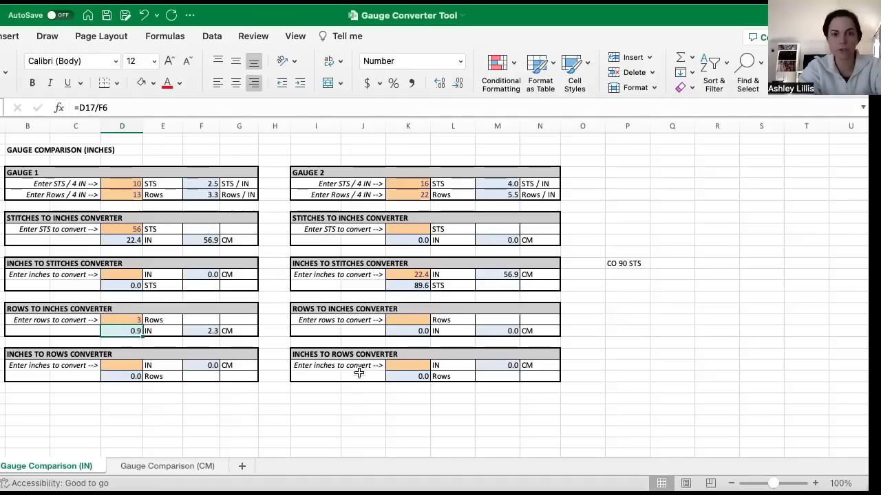
Enter 0.9 inches to convert in the Gauge 2 Inches to Rows converter.
left_click(407, 363)
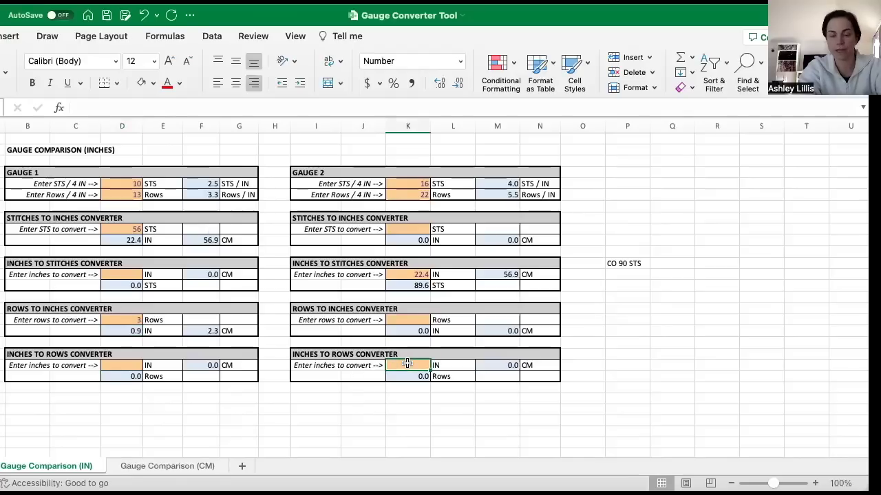
type("0.9")
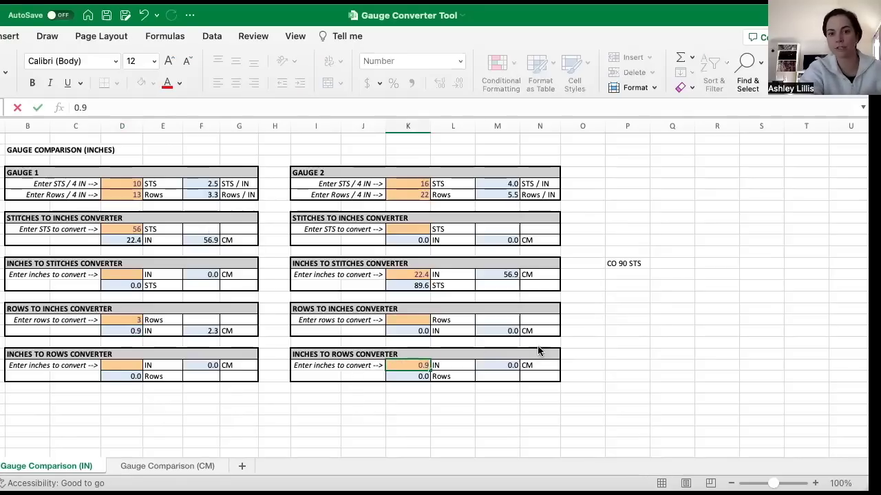
key("Return")
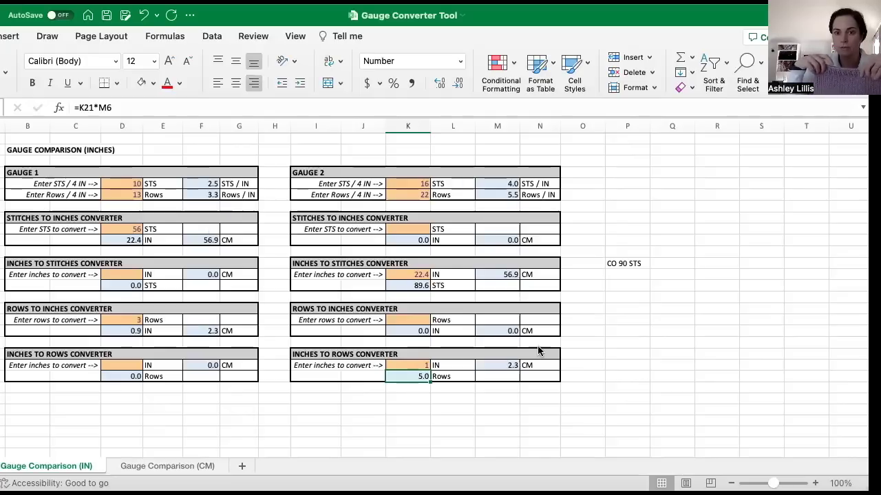
Add the notes "1x1 rib 5 round" in cell P13 and "work 1x1 4 rounds then bo" in cell P14.
left_click(631, 274)
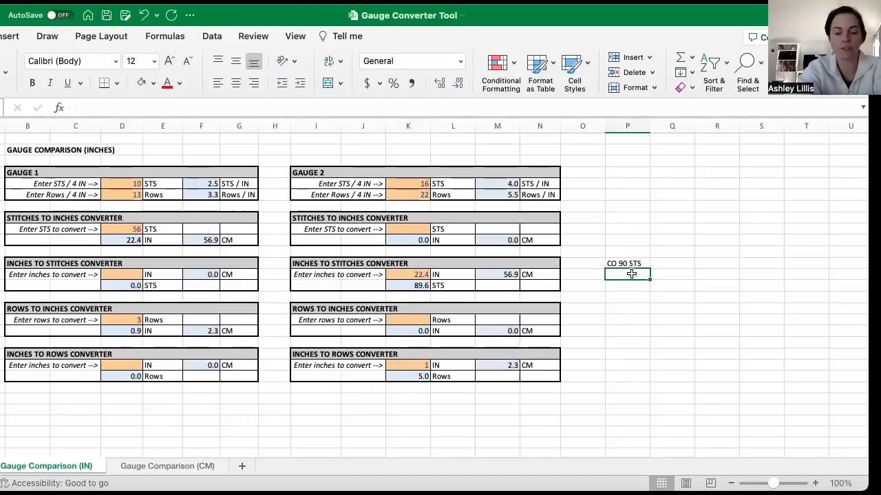
type("1x1")
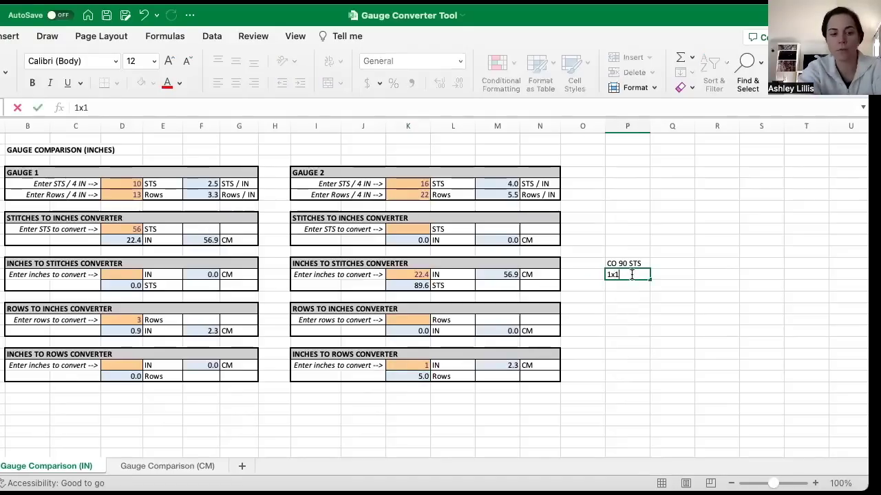
type(" rib in round")
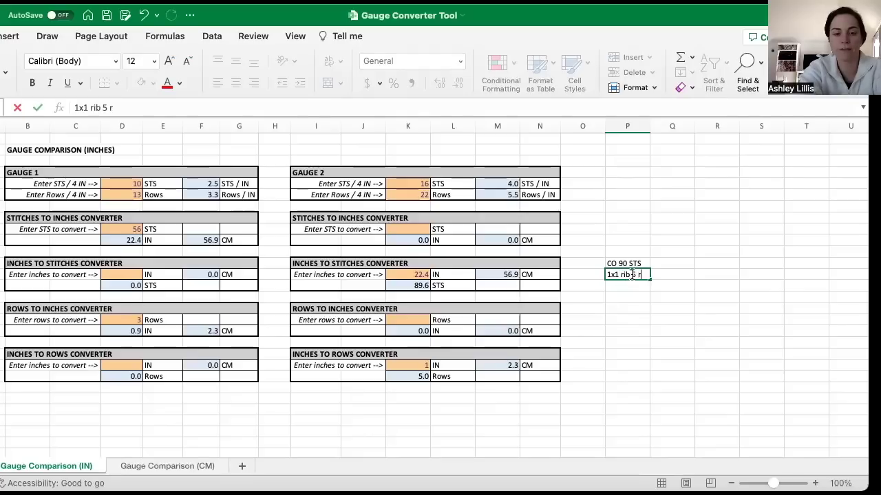
key("Return")
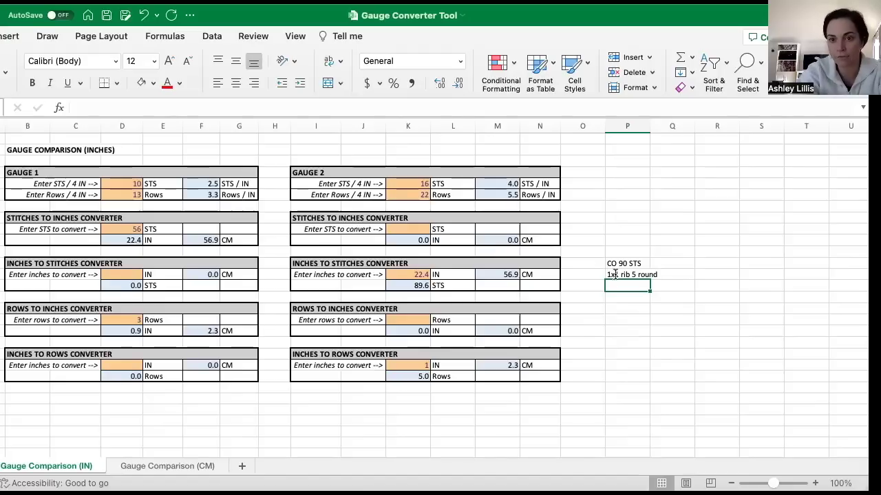
type("work 1x1")
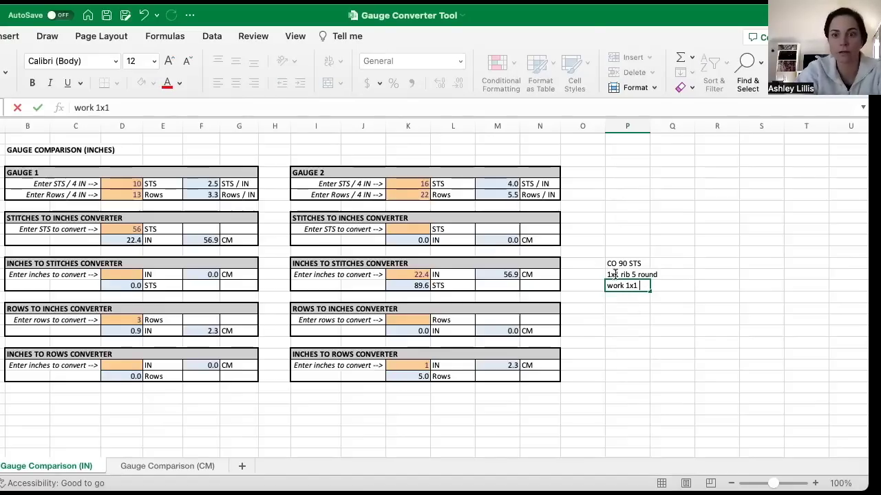
type(" 4 rounds then bo")
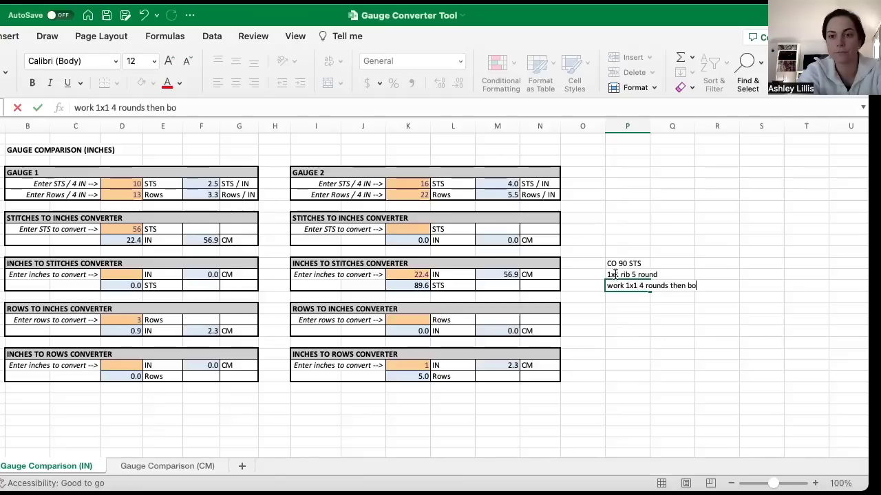
key("Return")
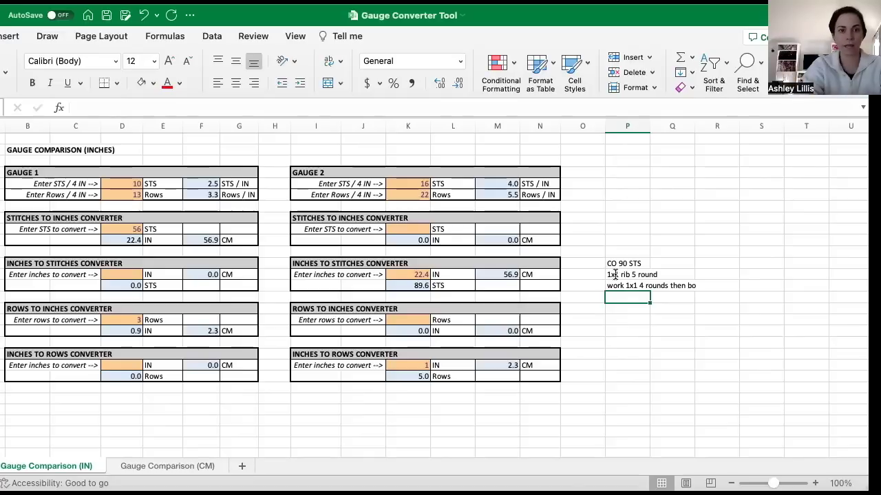
Clear the Gauge 1 stitches and rows to convert and the Gauge 2 inches entered in both the rows and stitches converters.
left_click(126, 229)
key("Delete")
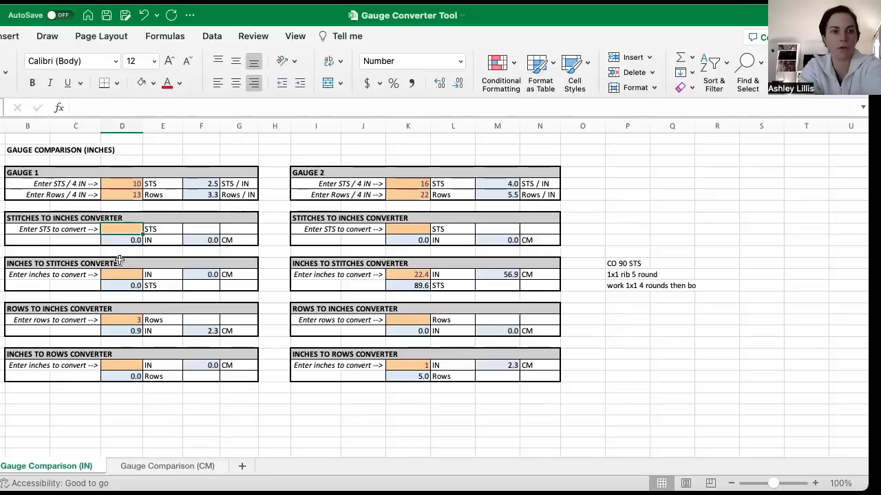
left_click(128, 320)
key("Delete")
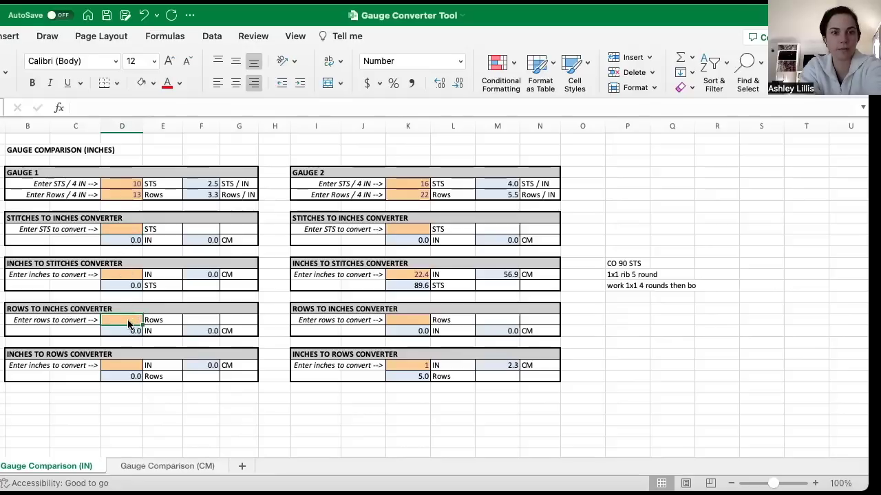
left_click(421, 365)
key("Delete")
left_click(410, 273)
key("Delete")
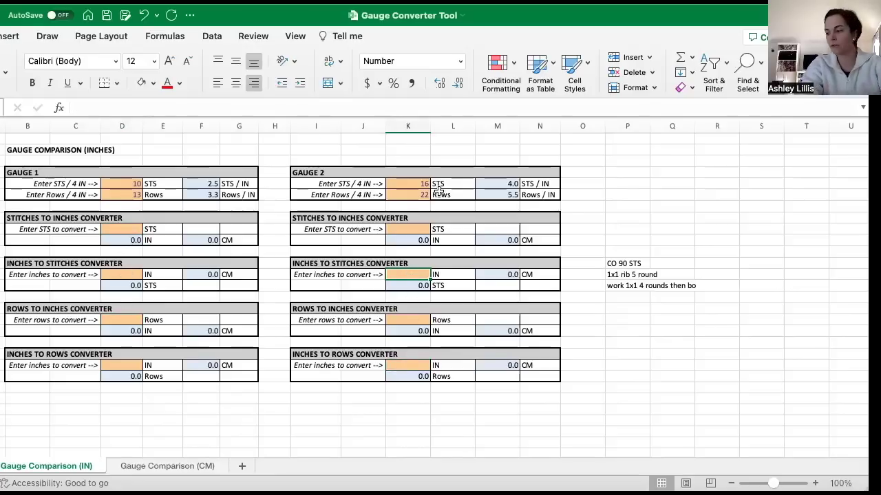
Undo the clearing of the four converter entries and redo it.
key("super+z")
key("super+z")
key("super+z")
key("super+z")
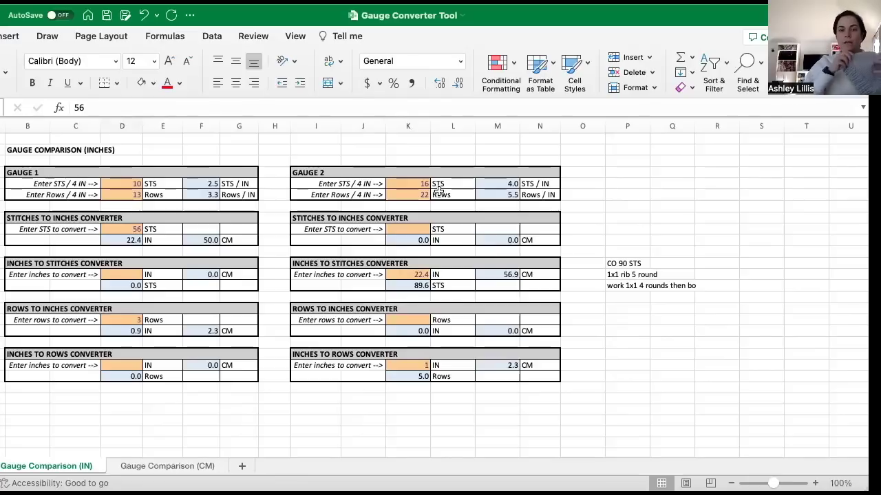
key("super+y")
key("super+y")
key("super+y")
key("super+y")
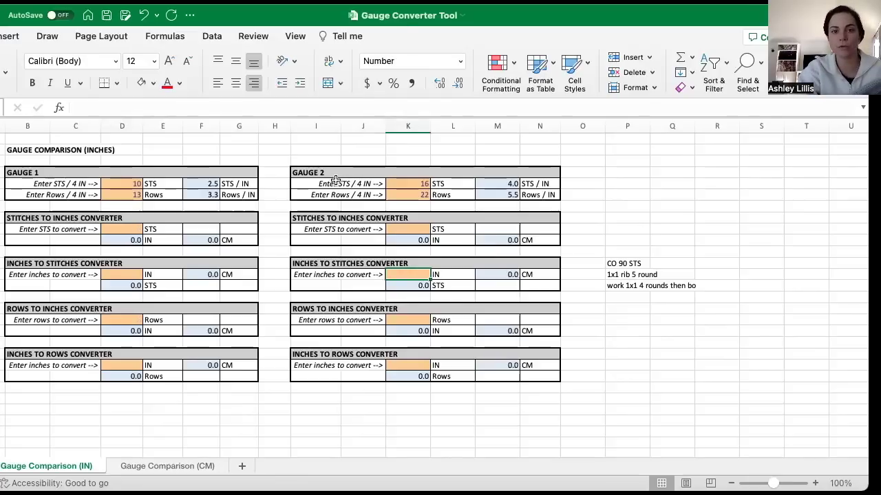
Set the Gauge 1 stitches per 4 inches to 9.
left_click(418, 194)
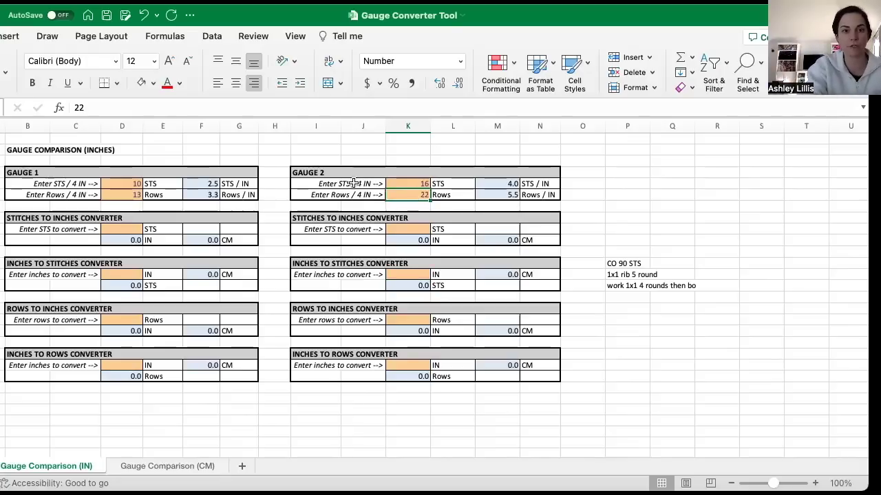
left_click(121, 187)
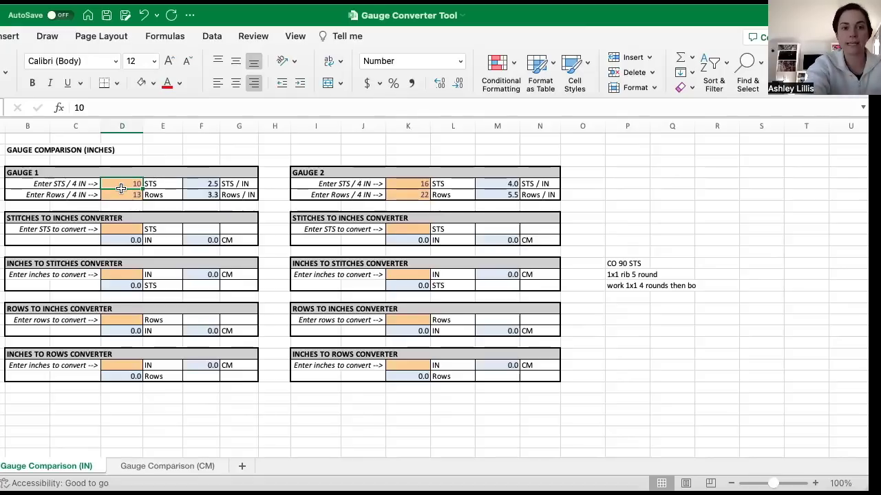
type("9")
key("Return")
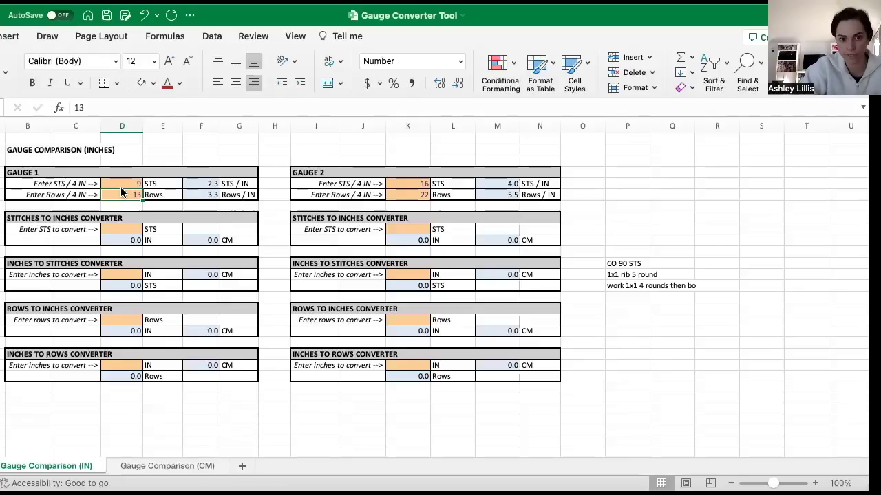
Enter 40 stitches to convert in the Gauge 1 Stitches to Inches converter.
left_click(121, 231)
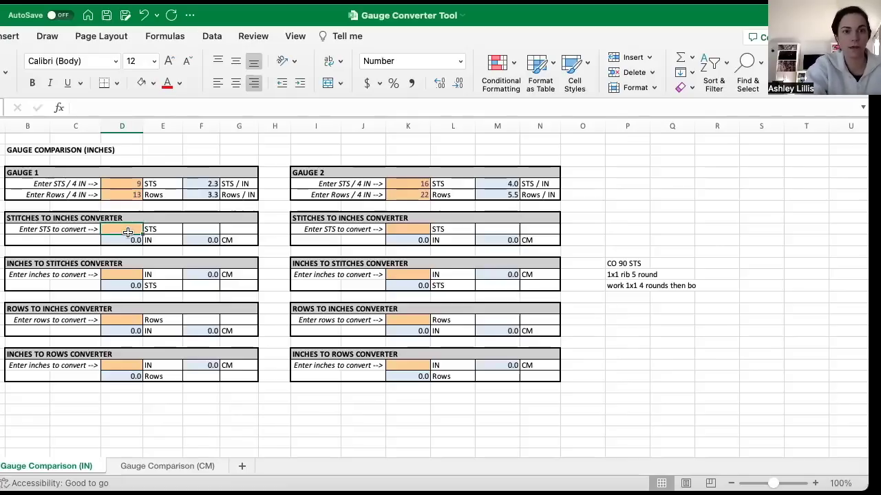
type("40")
key("Return")
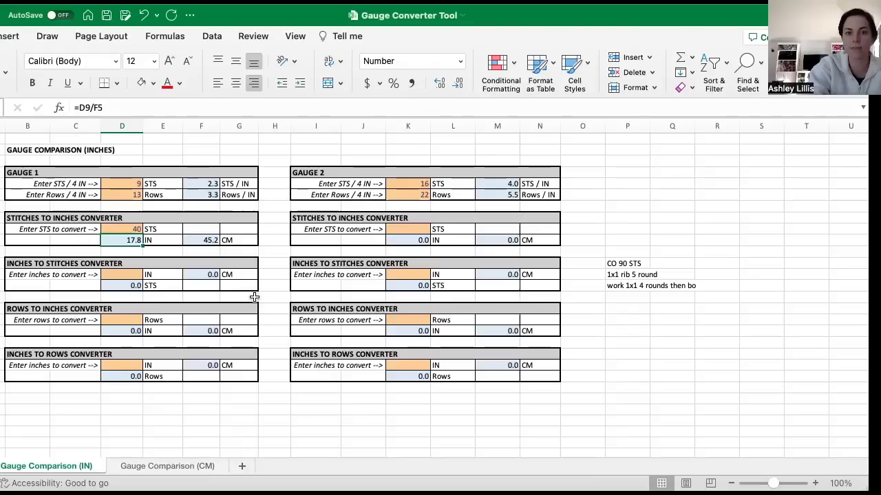
Enter 17.8 inches to convert in the Gauge 2 Inches to Stitches converter.
left_click(418, 273)
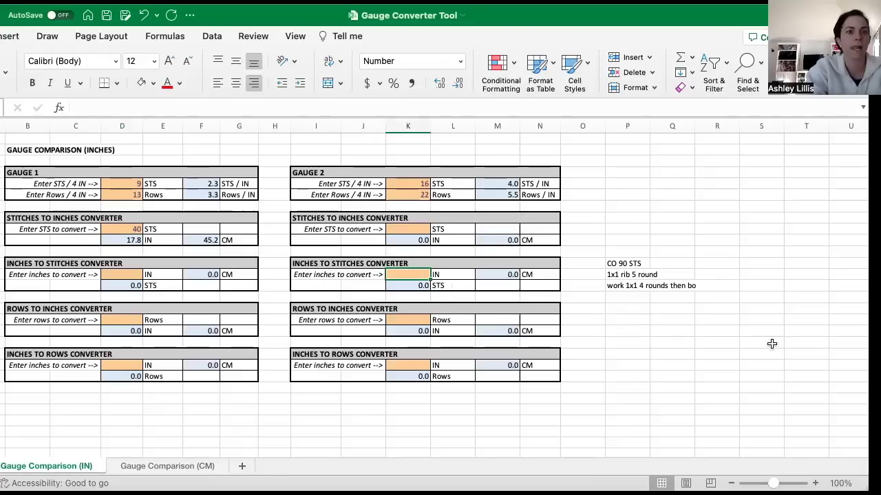
type("17.8")
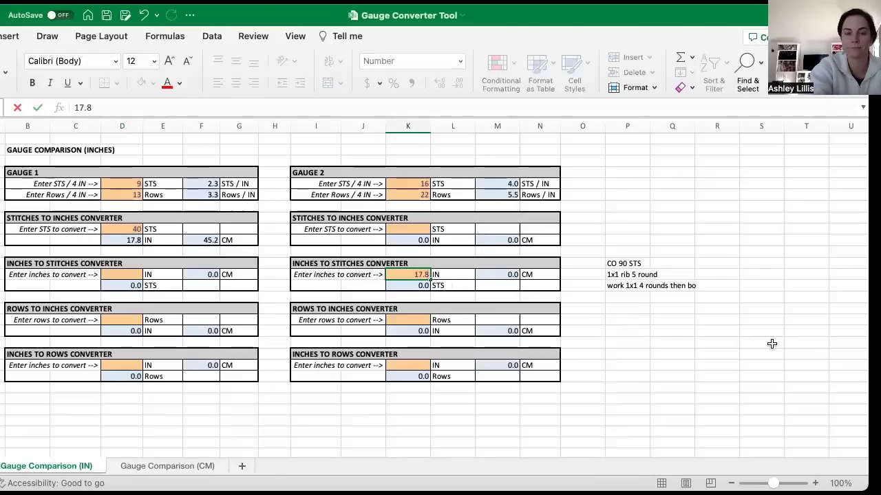
key("Return")
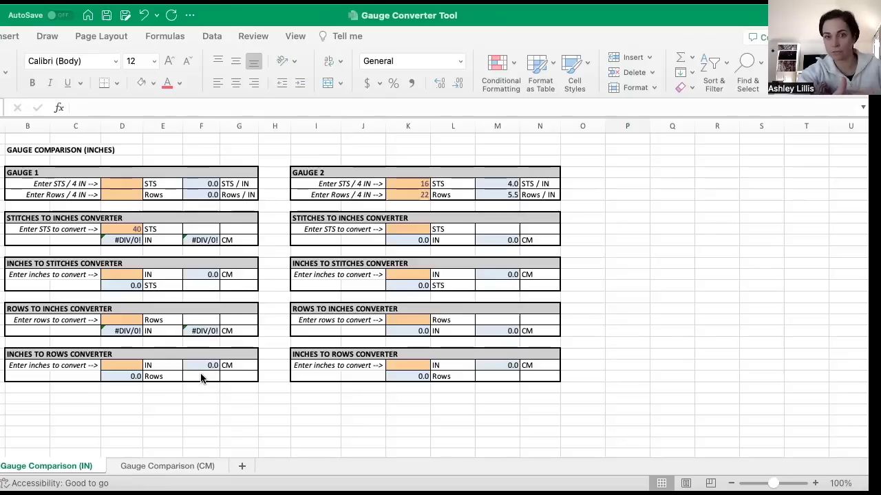
Add the notes "CO = 112" in cell P5 and "front/back = 56" in cell P6.
left_click(629, 181)
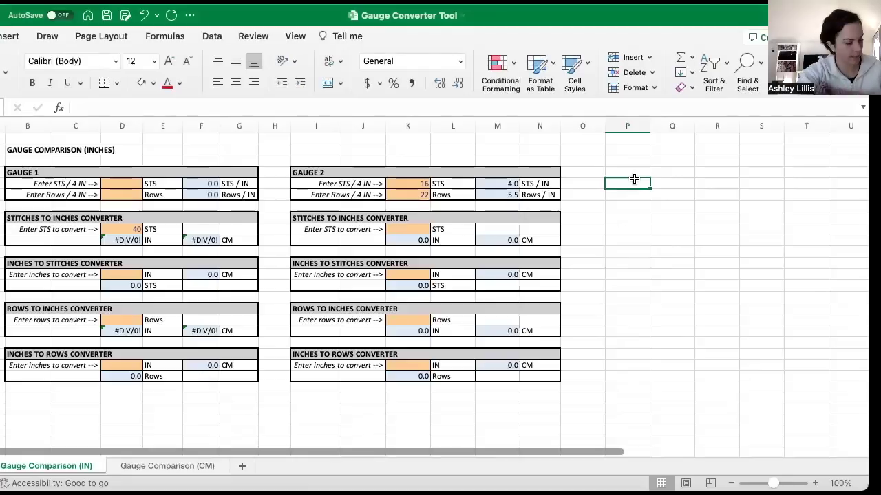
type("CO")
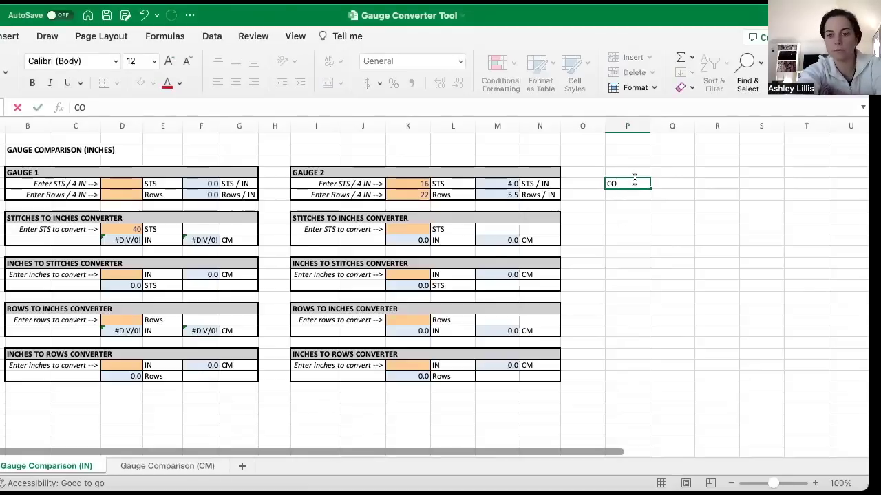
type(" = 112")
key("Return")
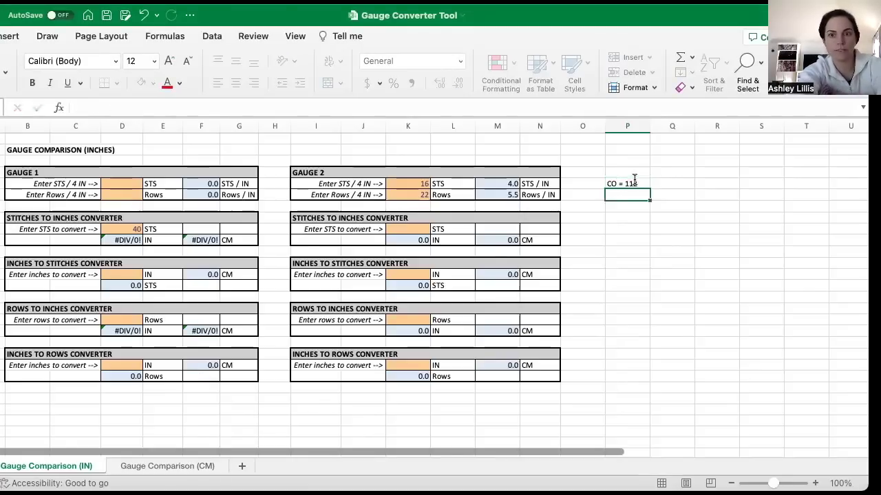
type("front")
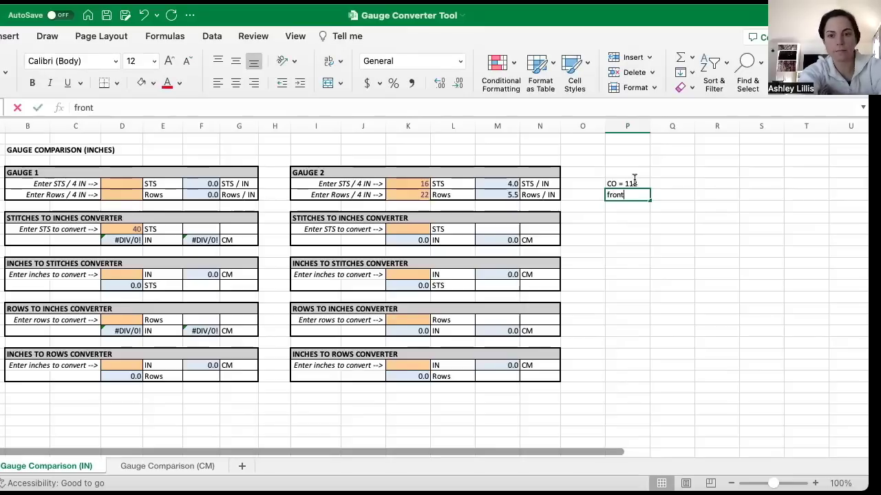
type("/back = 56")
key("Return")
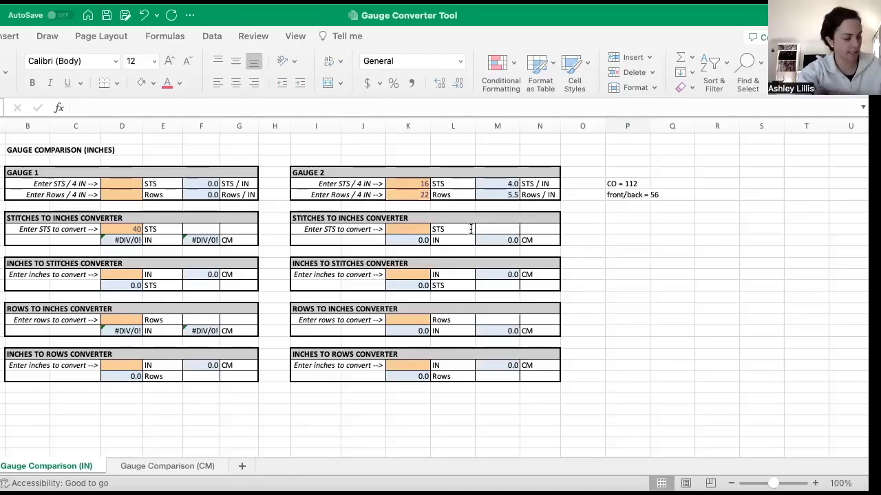
Add the note "LF/RF = 28" in cell P7 below the front/back note.
left_click(457, 436)
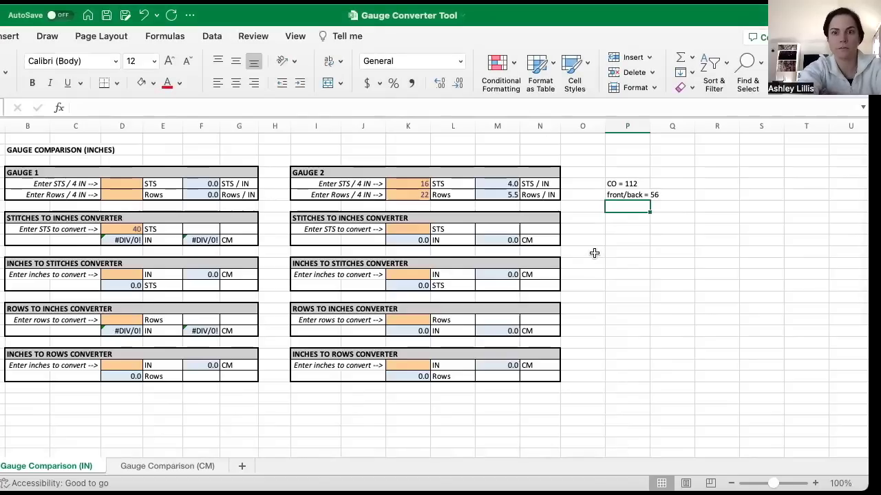
type("IF/")
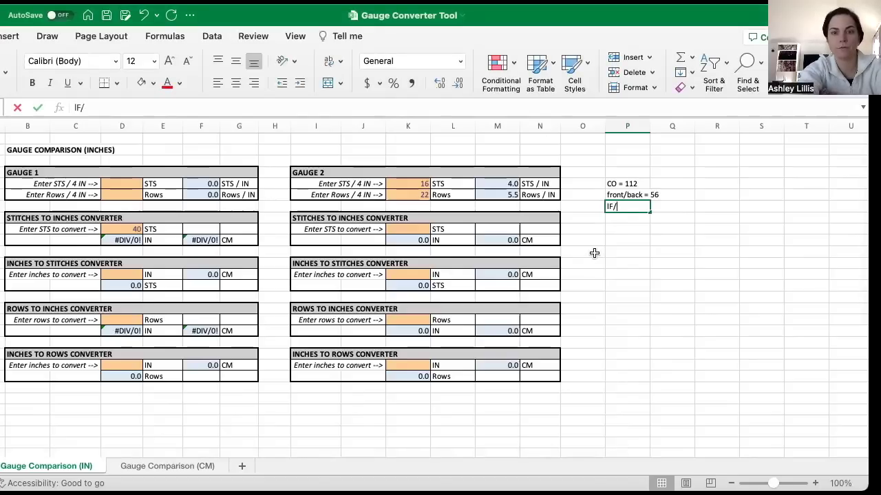
key("BackSpace")
key("BackSpace")
type("LF/RG")
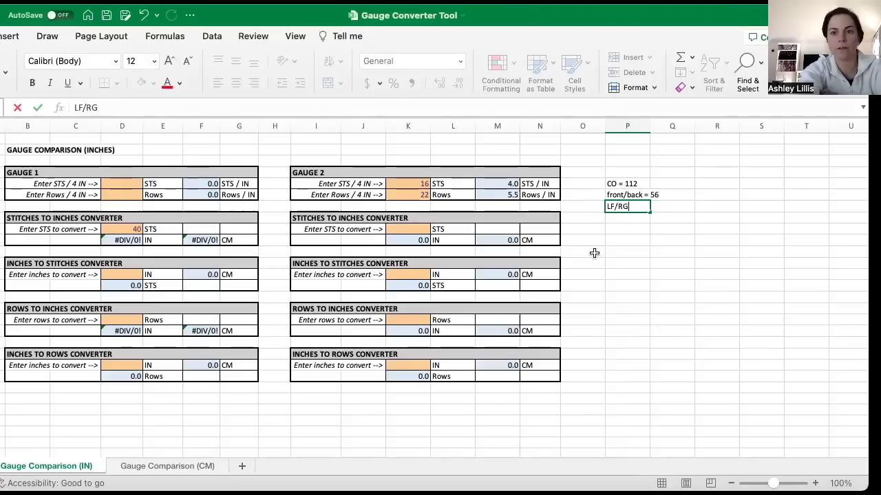
key("BackSpace")
type("F = ")
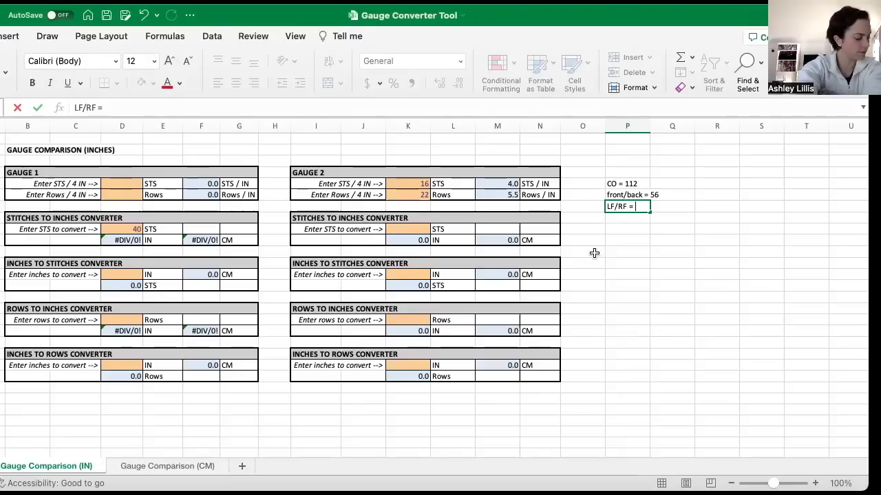
type("28")
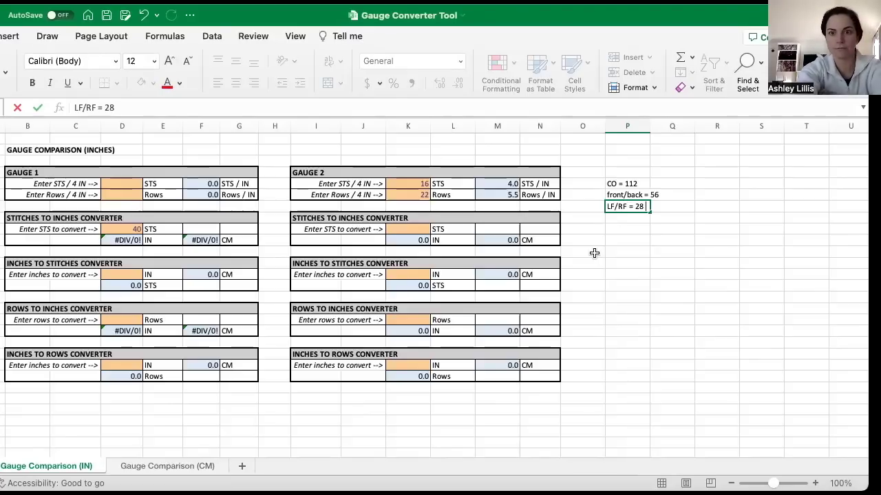
key("Return")
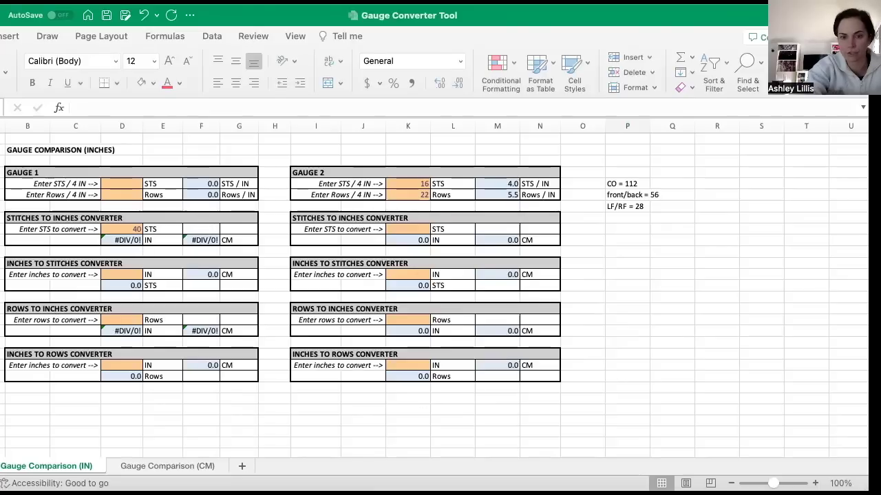
Add the note "Shoulder = 18" in cell P8 below the LF/RF note.
left_click(509, 391)
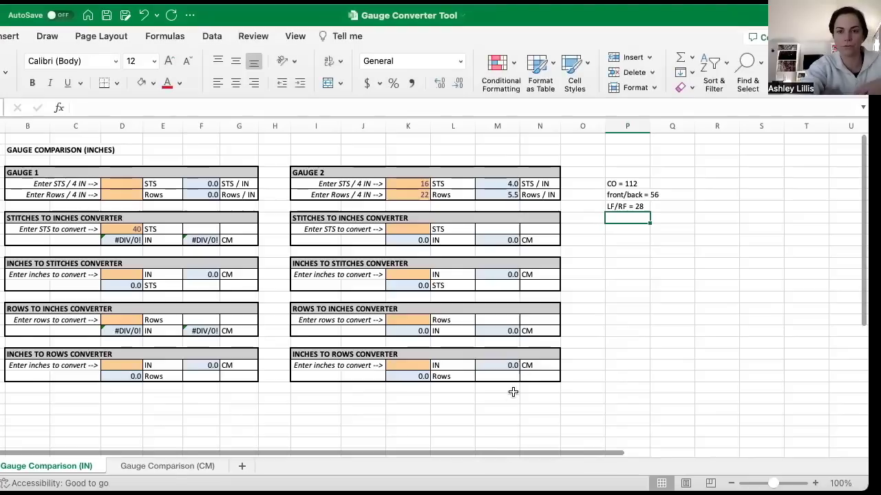
type("Shoulder ")
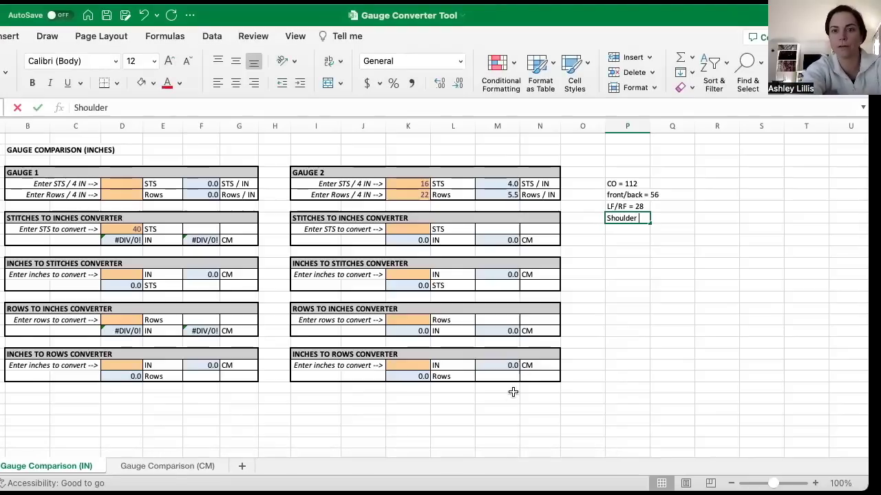
type("= 18")
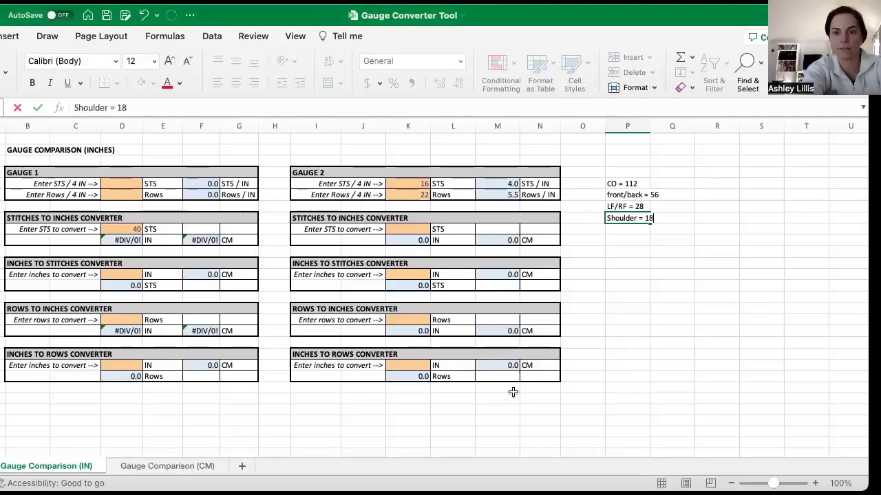
key("Return")
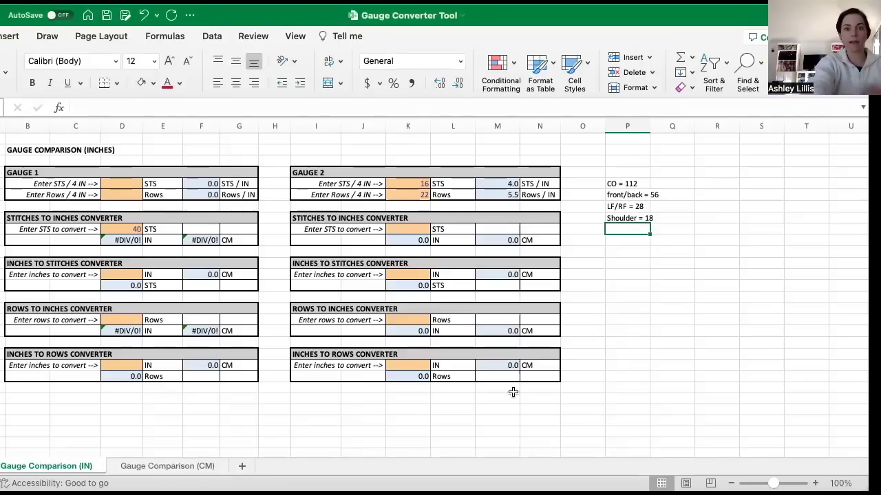
Clear the Gauge 1 stitches to convert and set Gauge 1 to 10 stitches and 13 rows per 4 inches.
left_click(417, 196)
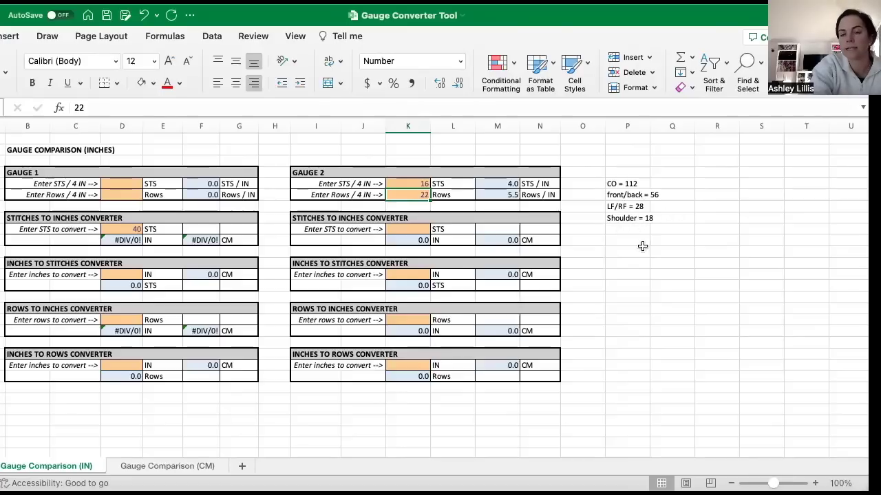
left_click(619, 217)
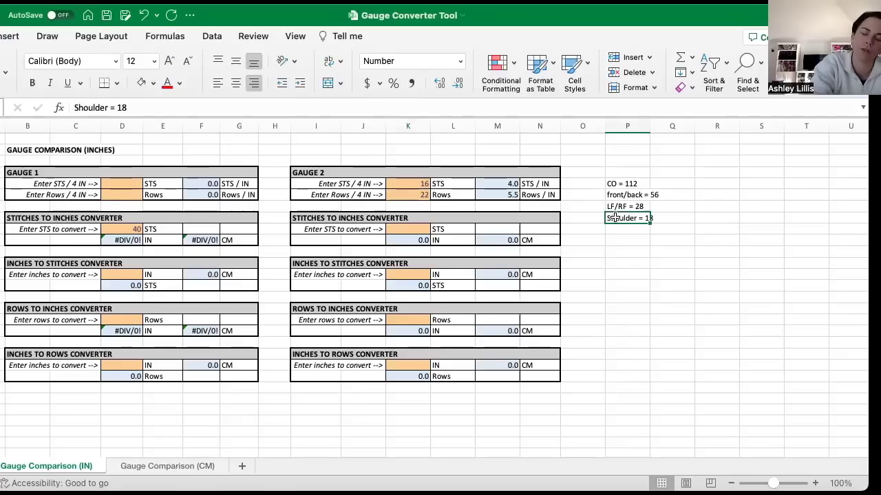
left_click(122, 229)
key("Delete")
left_click(127, 184)
left_click(127, 184)
type("10")
key("Return")
type("13")
key("Return")
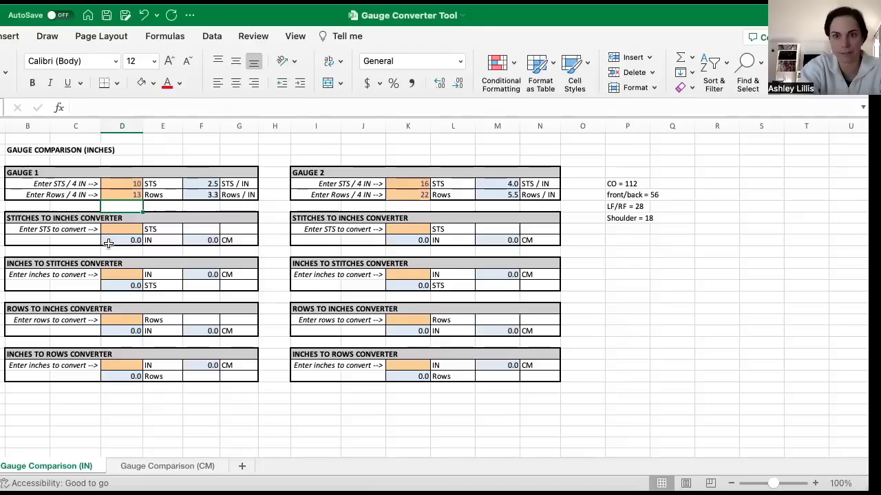
Convert 112 stitches to inches in Gauge 1 and enter 44.8 inches in the Gauge 2 Inches to Stitches converter.
left_click(134, 228)
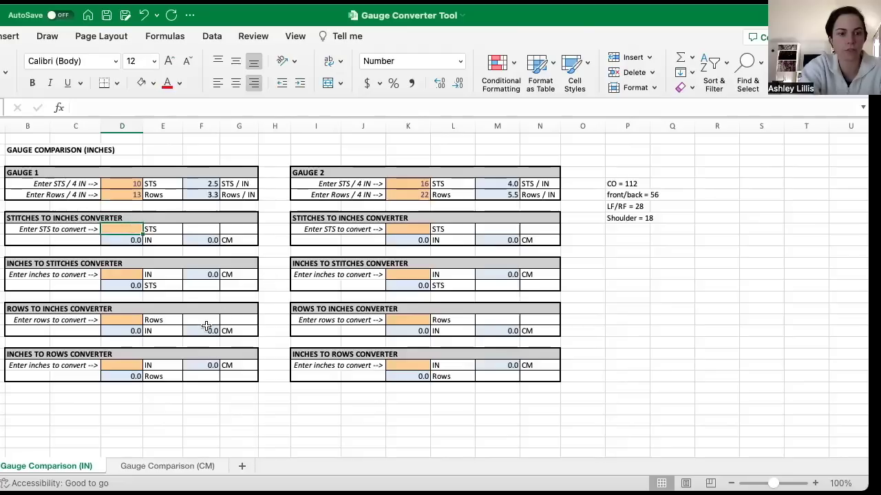
type("112")
key("Return")
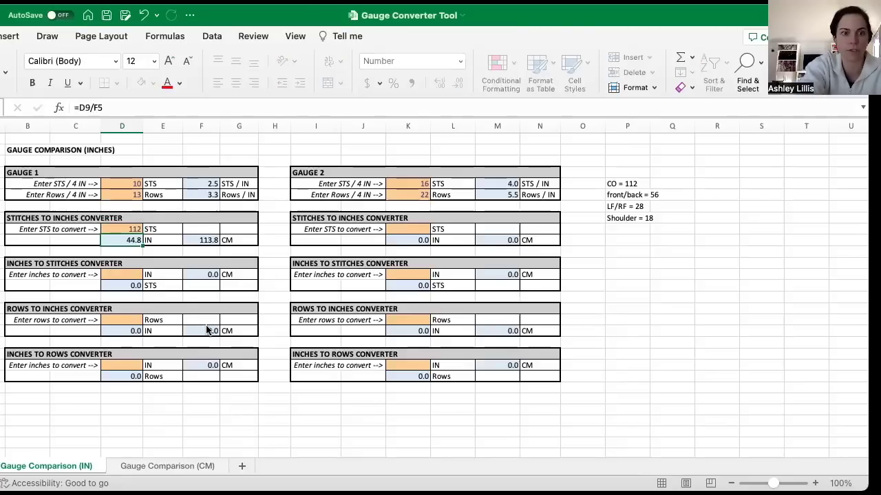
left_click(408, 274)
type("44.8")
key("Return")
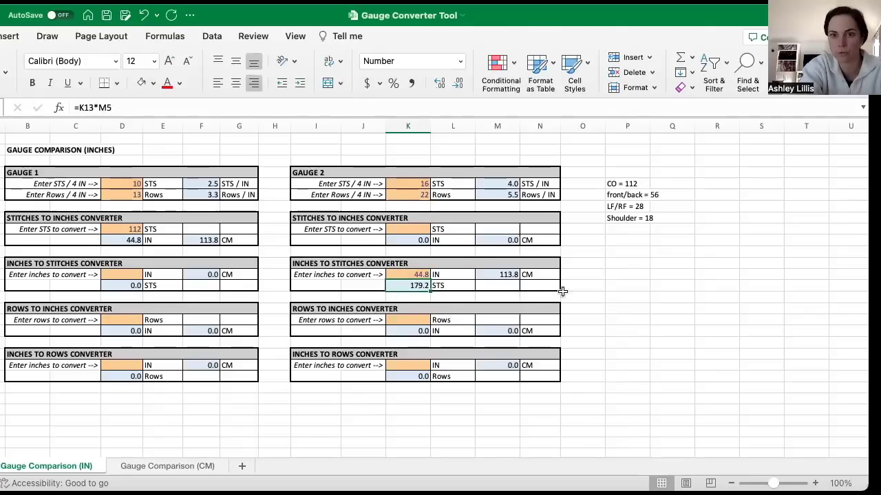
Add the label "CO" in cell P11 with the stitch count 180 beside it in Q11.
left_click(613, 249)
type("CO")
key("Tab")
type("180")
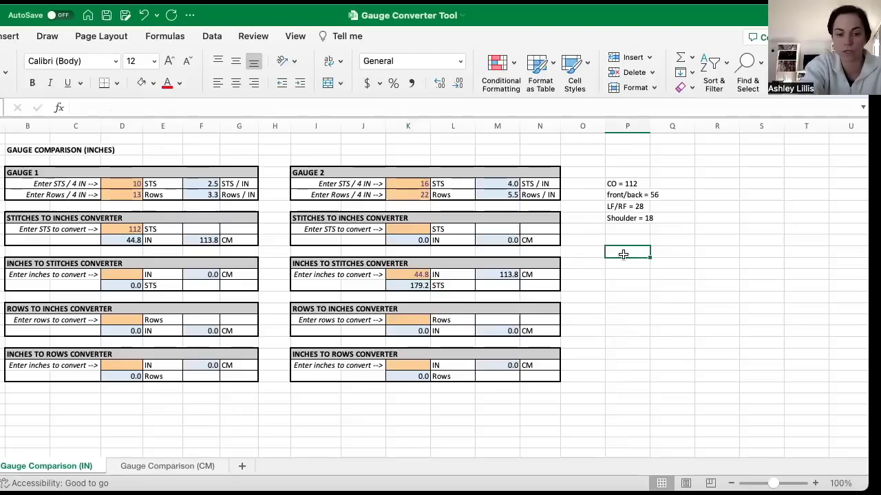
left_click(626, 206)
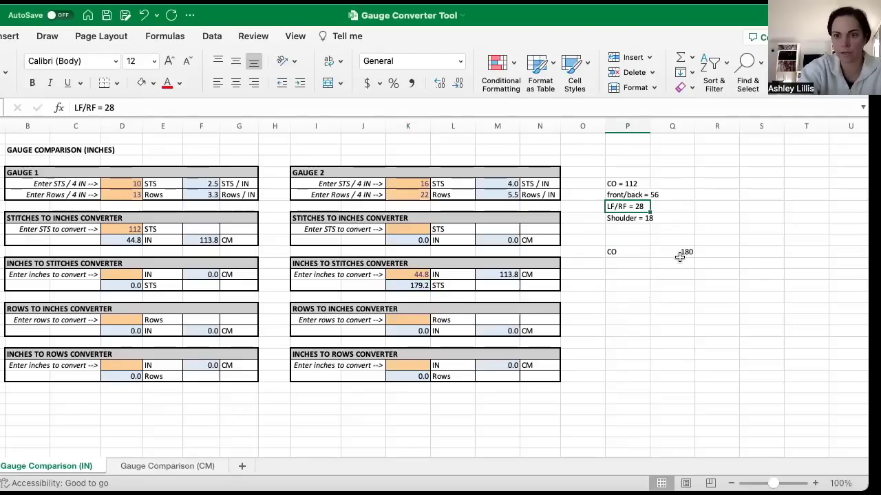
Halve the new cast-on count in cell Q12 with the formula =Q11/2.
left_click(678, 259)
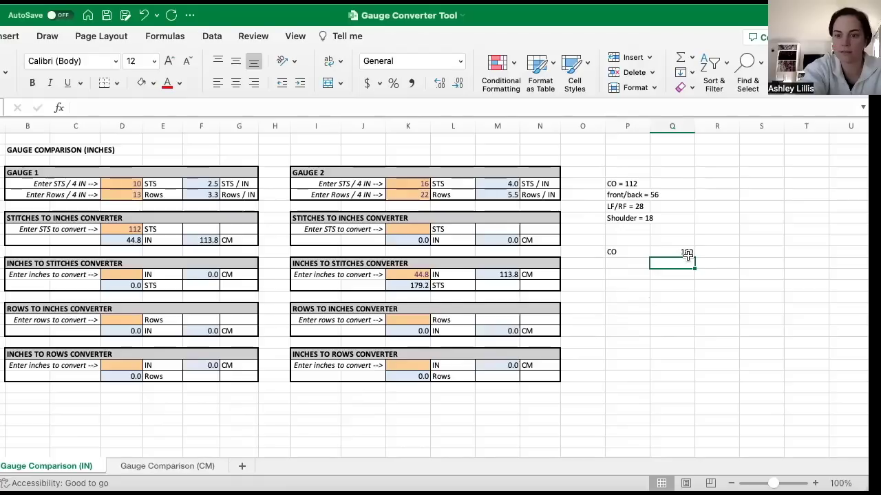
type("=")
left_click(687, 252)
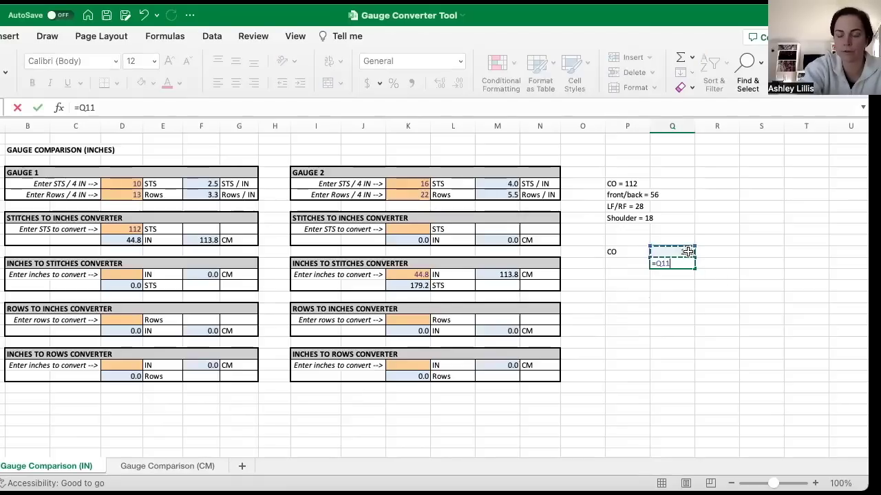
type("/2")
key("Return")
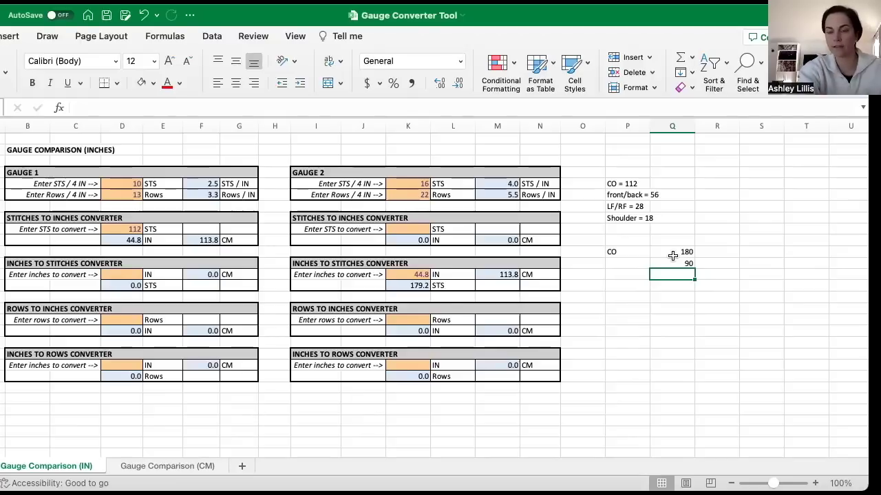
Halve the front/back count in cell Q13 with the formula =Q12/2.
type("=")
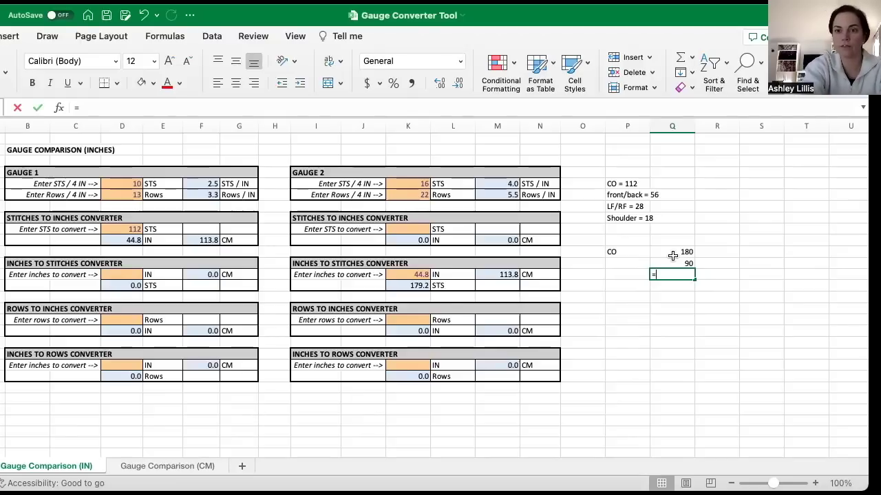
left_click(673, 264)
type("/2")
key("Return")
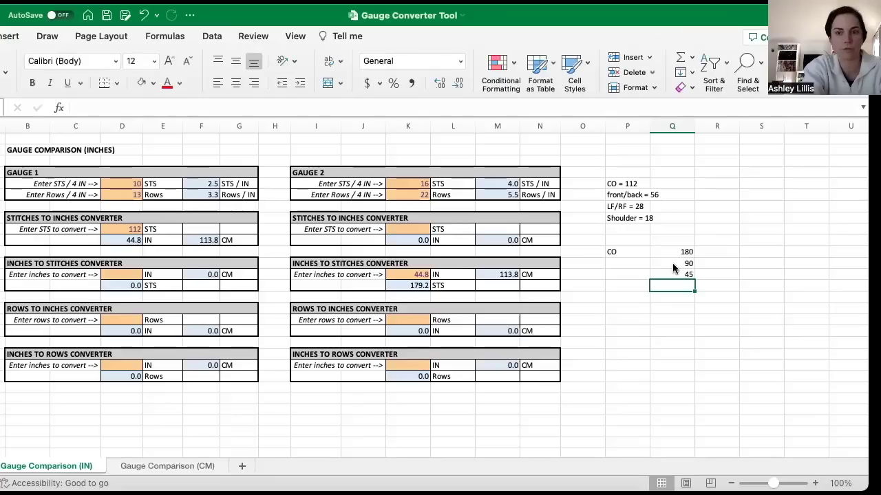
key("Left")
key("Right")
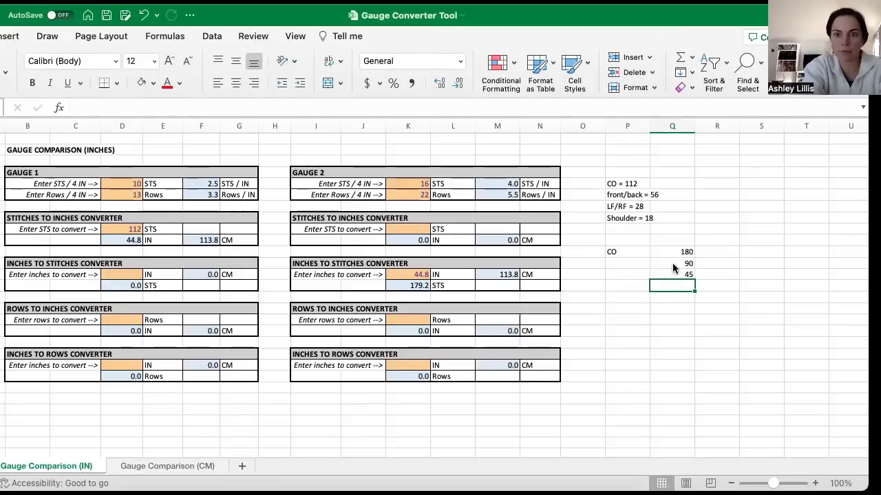
Convert 18 stitches to inches in Gauge 1 and enter 7.2 inches in the Gauge 2 Inches to Stitches converter.
left_click(122, 229)
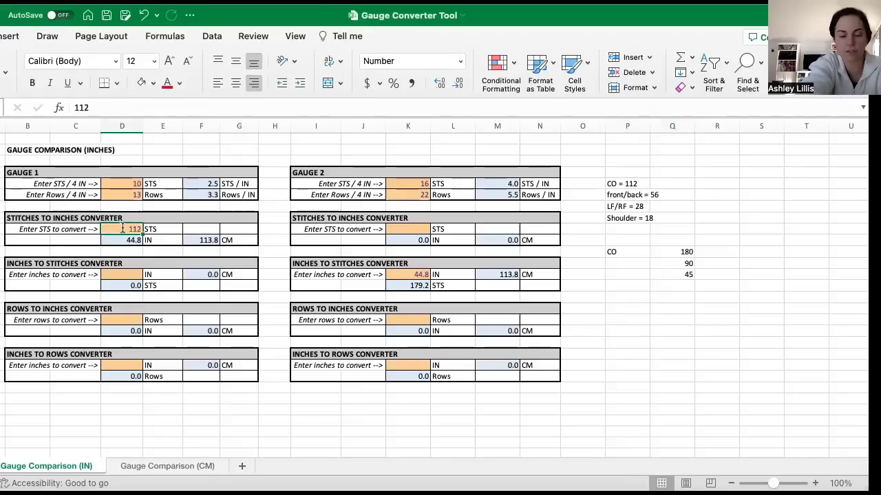
type("18")
key("Return")
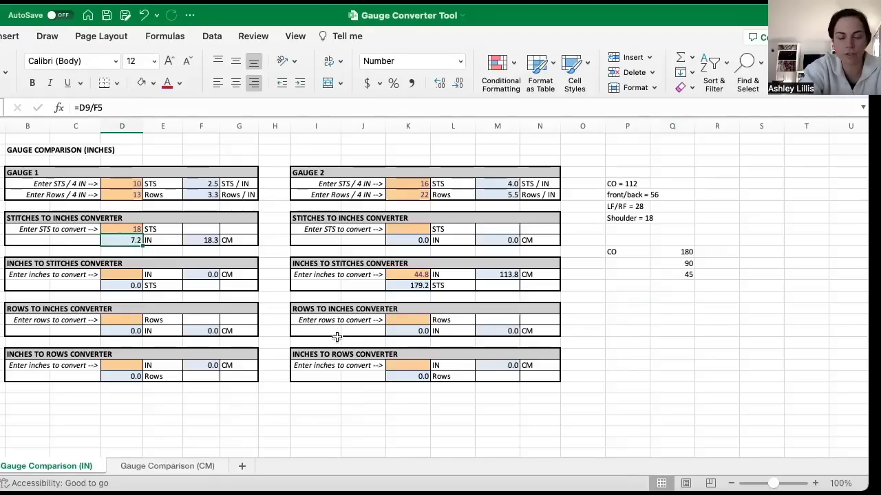
left_click(420, 276)
key("BackSpace")
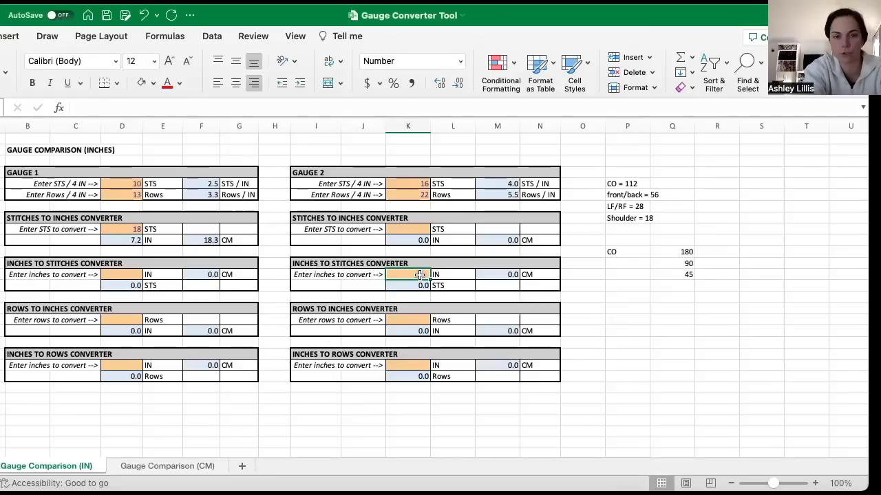
type("7.2")
key("Return")
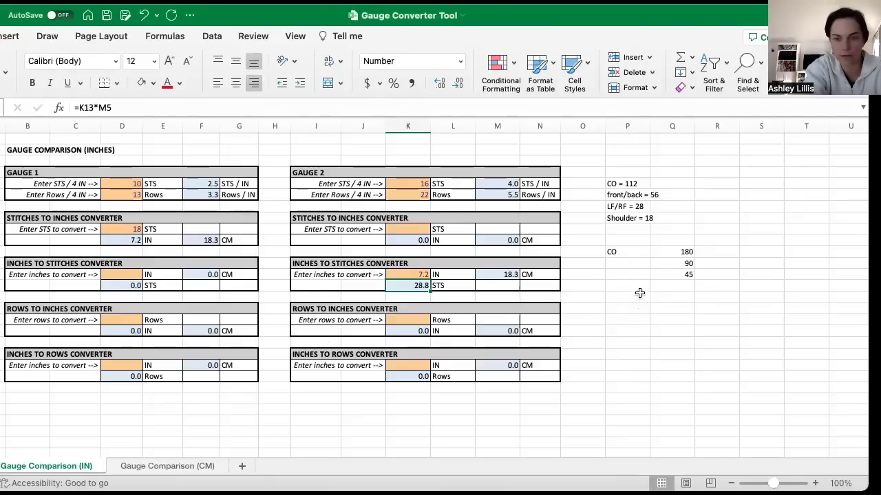
Enter the adjusted shoulder stitch count 28 in cell Q14.
left_click(678, 284)
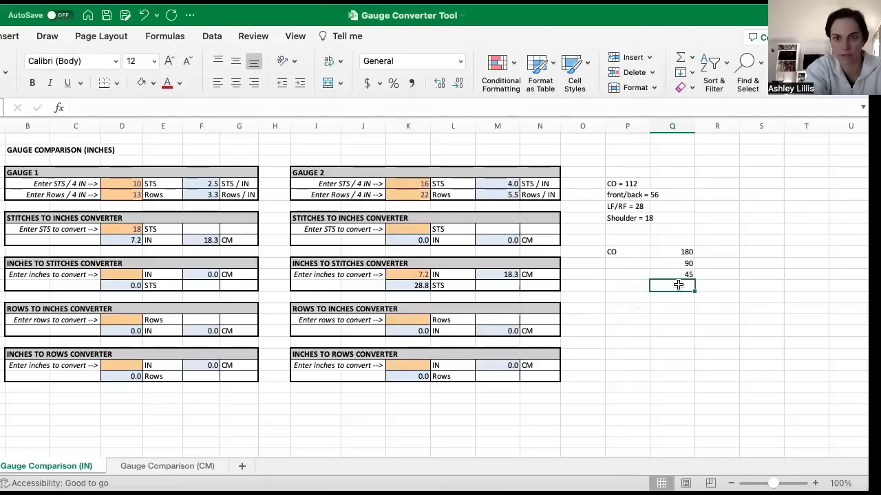
type("28")
key("Return")
Label the counts below CO as "Front/back", "LF/RF" and "Shoulder" in cells P12 to P14.
left_click(678, 287)
key("Up")
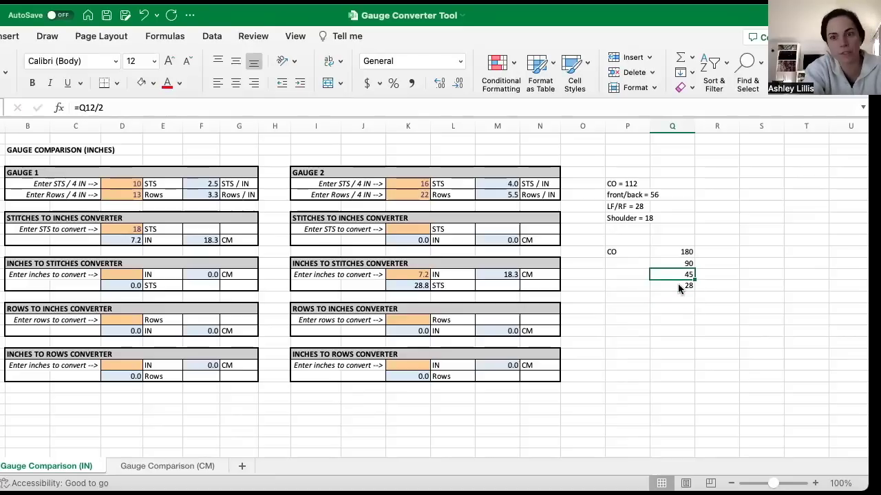
key("Left")
key("Right")
key("Up")
key("Left")
type("Front")
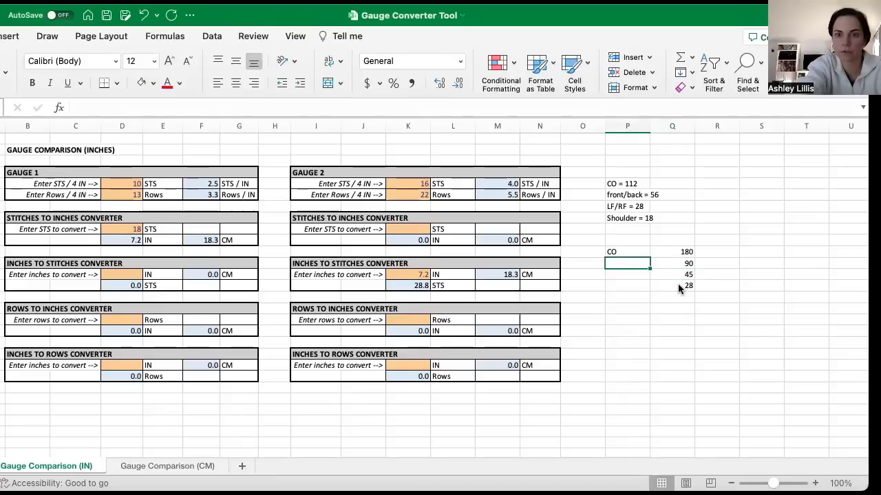
type("/back")
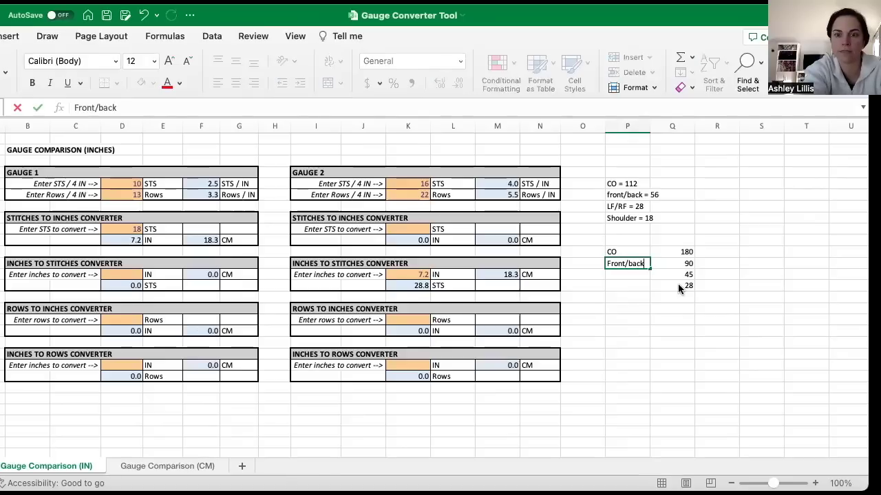
key("Return")
type("LF/RF")
key("Return")
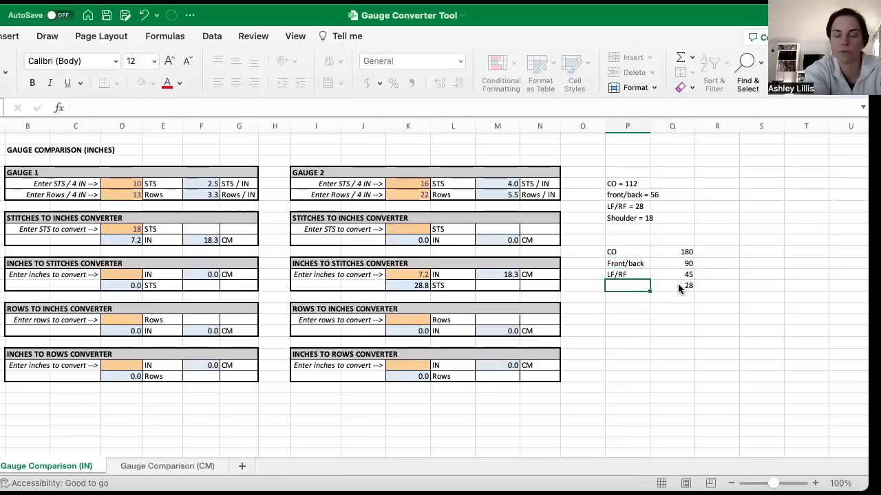
type("Shoulder")
key("Return")
left_click(678, 284)
left_click(687, 273)
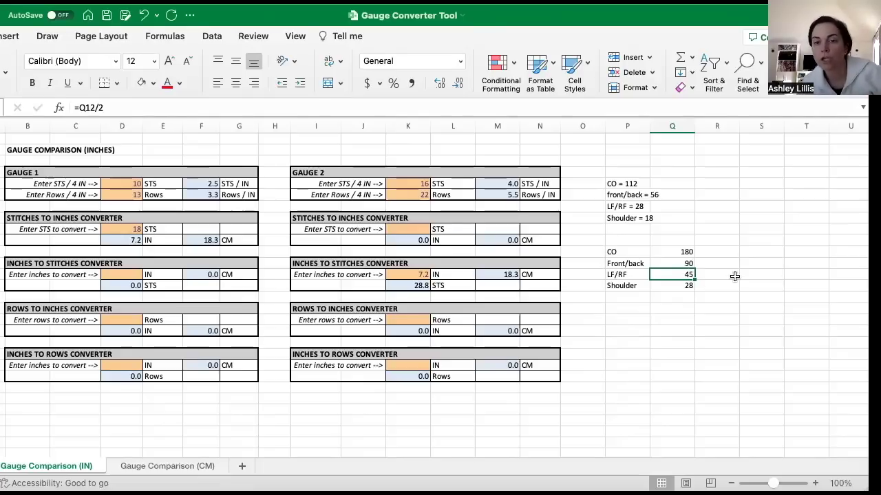
left_click(666, 263)
left_click(672, 276)
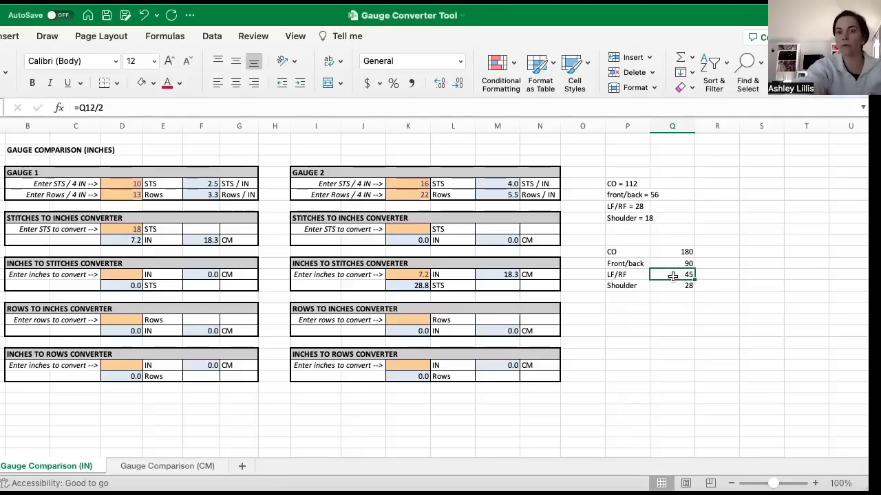
left_click(674, 288)
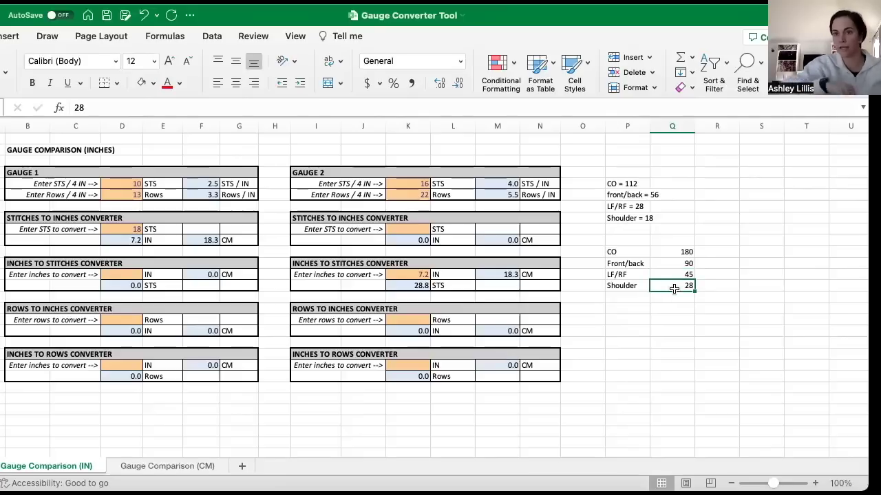